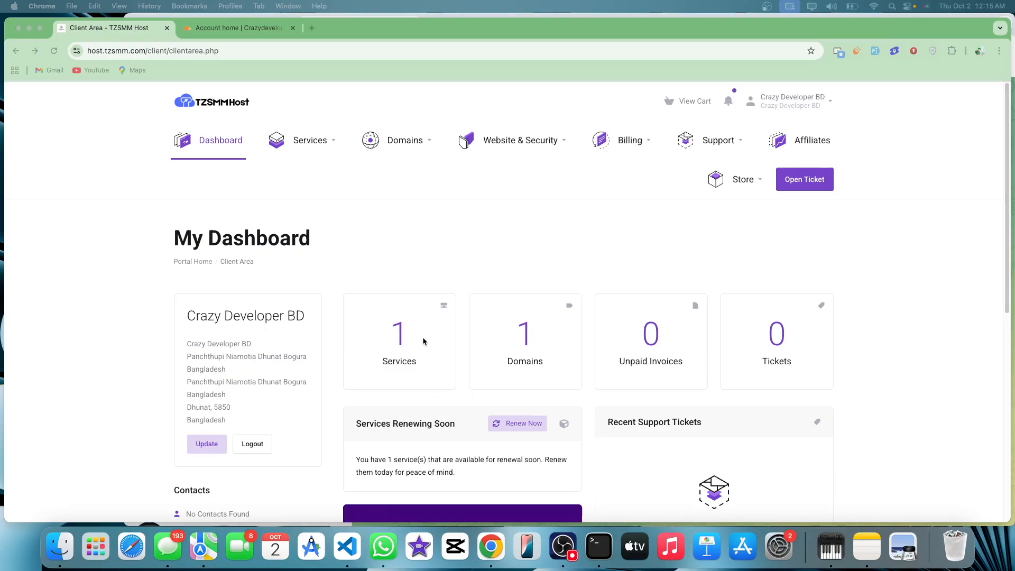
Open the nameserver settings of the tzsmm.xyz domain with custom nameservers selected
left_click(519, 327)
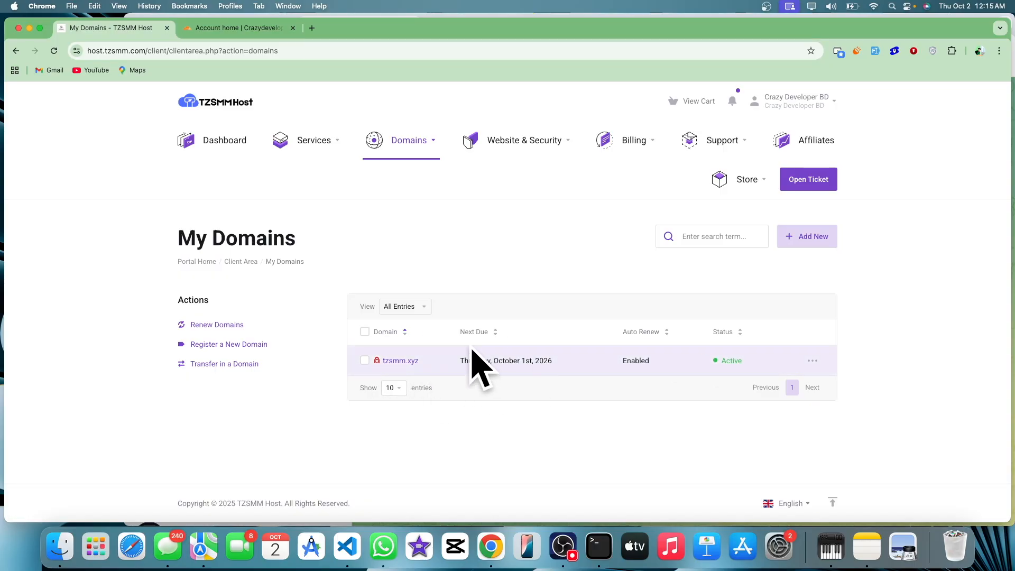
left_click(582, 361)
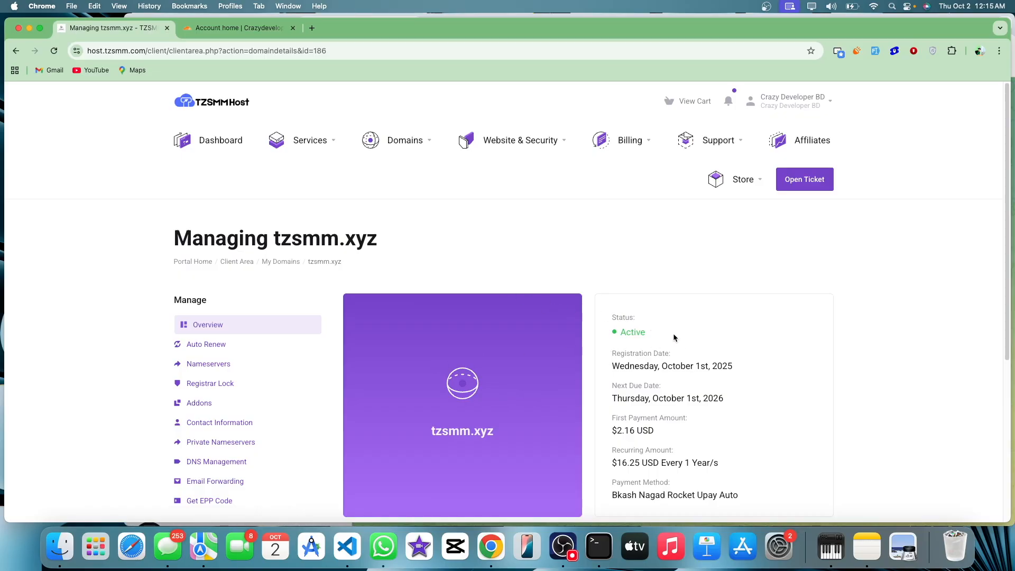
scroll(502, 396, "down", 3)
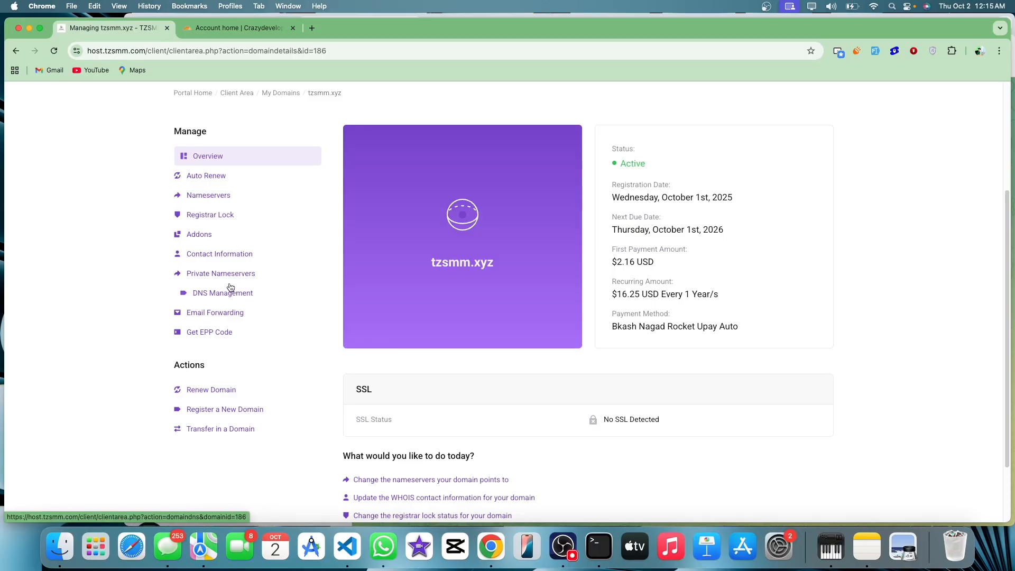
left_click(233, 196)
left_click(431, 225)
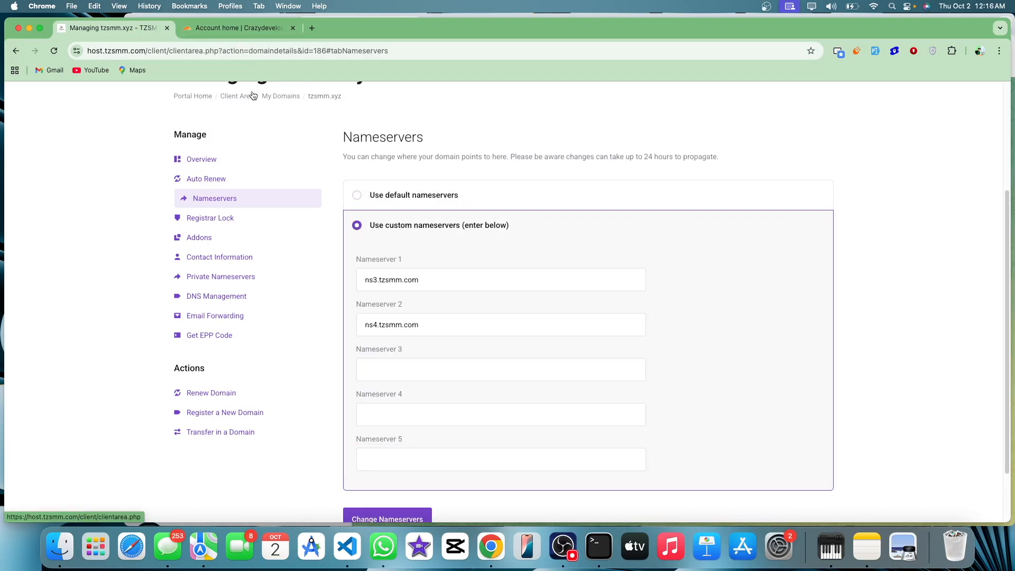
Find the Cloudflare website through a web search for "cloudflare" in a new browser tab and log in to its dashboard
left_click(312, 29)
left_click(293, 28)
left_click(249, 55)
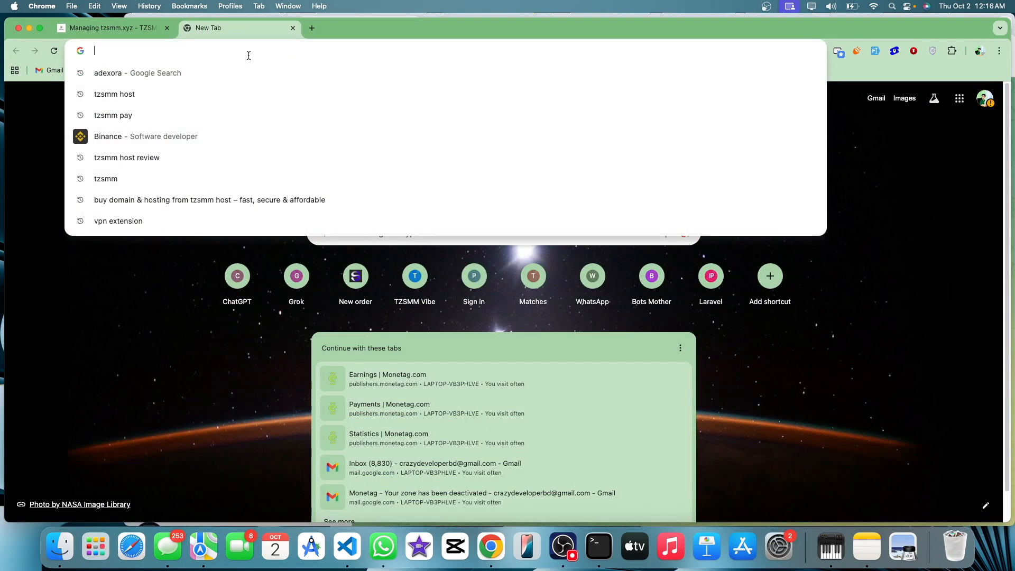
type("cloudflare")
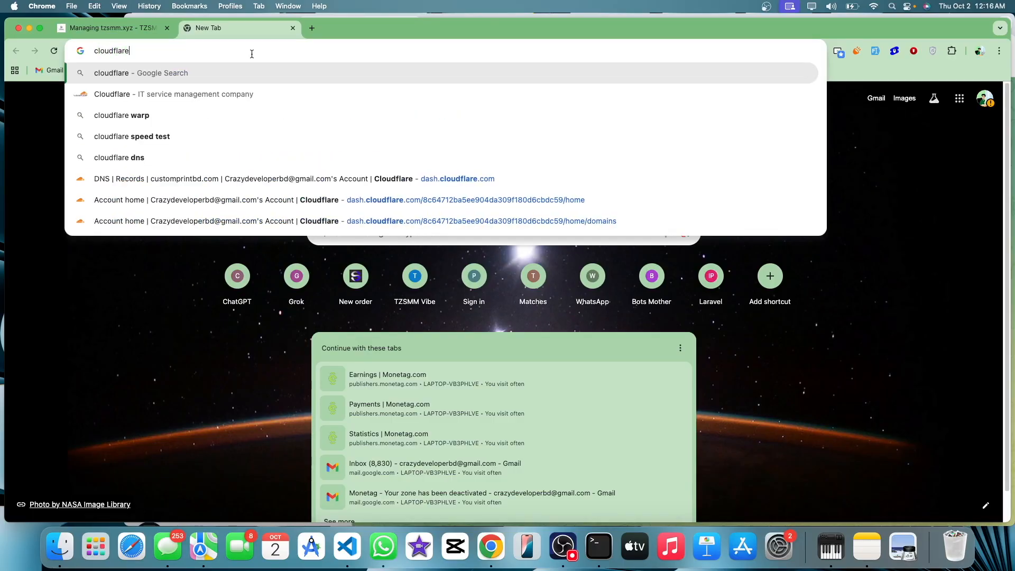
key("Return")
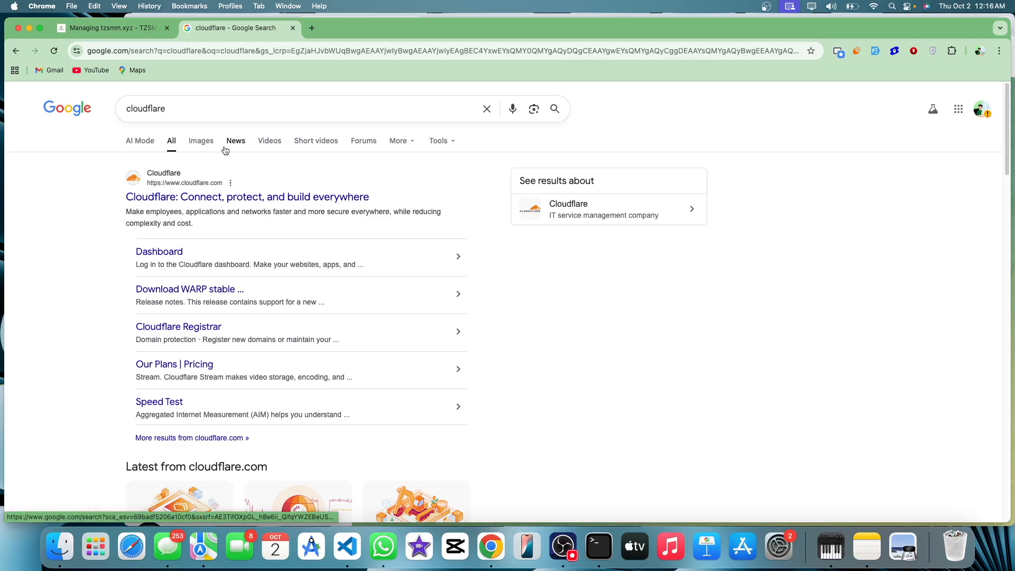
left_click(196, 199)
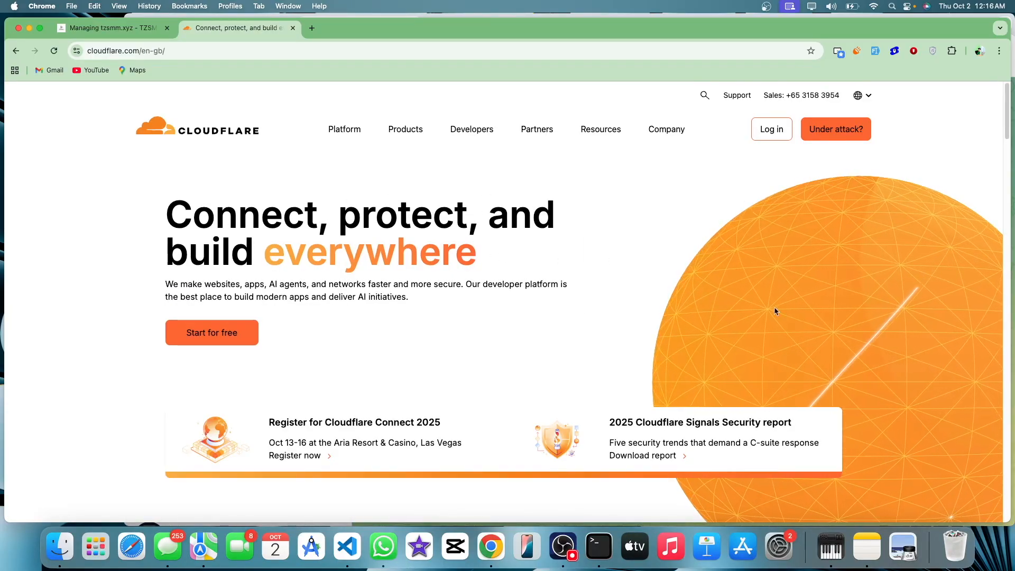
left_click(773, 130)
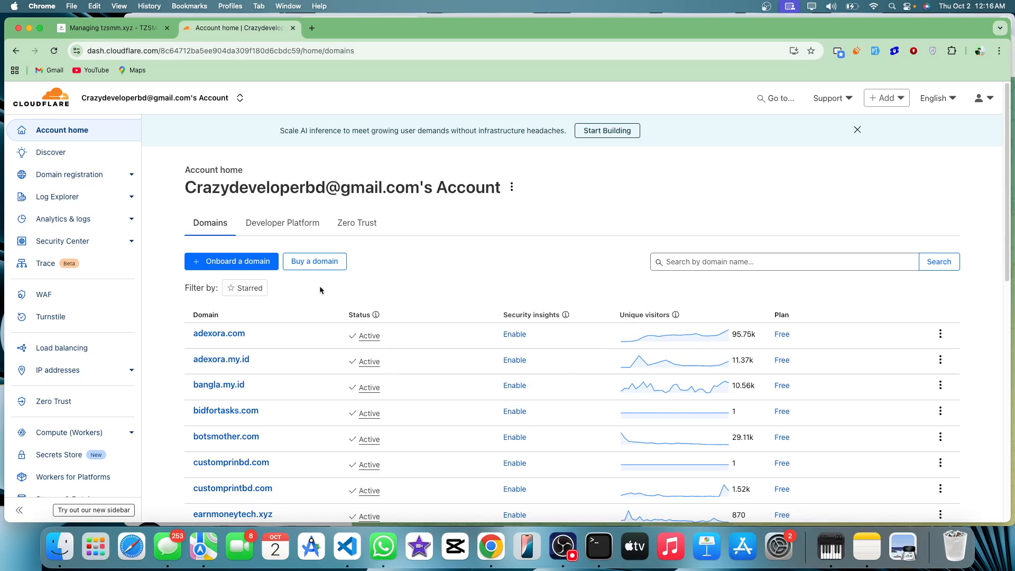
Start onboarding a domain in Cloudflare and enter tzsmm.xyz, copied from the hosting client area, as the existing domain
left_click(235, 262)
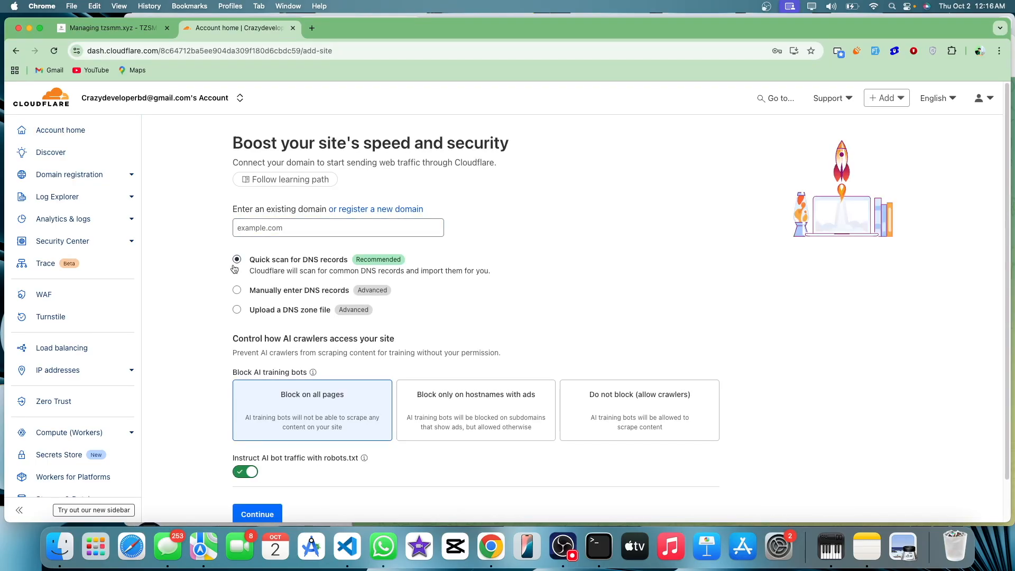
triple_click(219, 212)
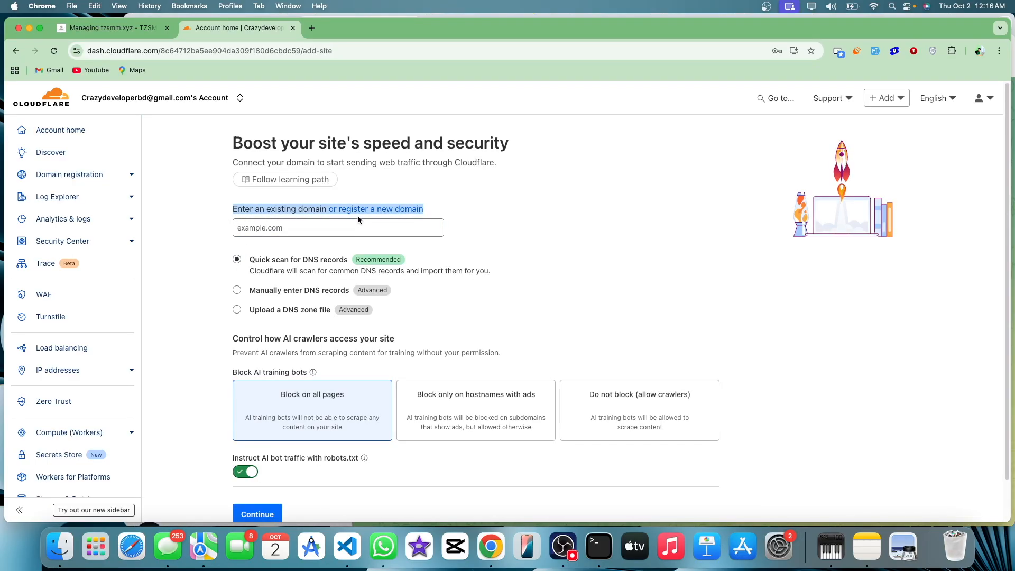
left_click(418, 228)
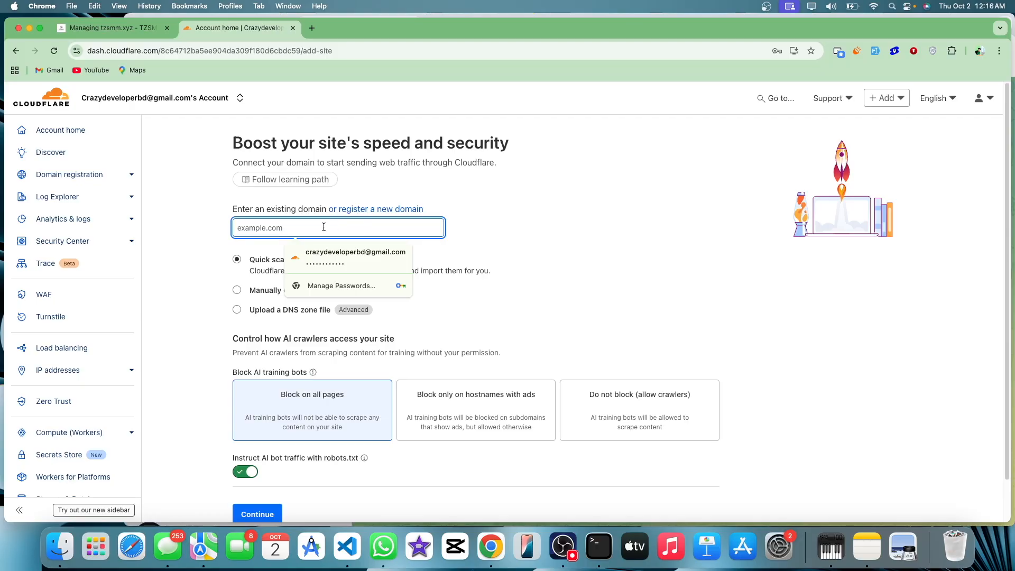
left_click(85, 30)
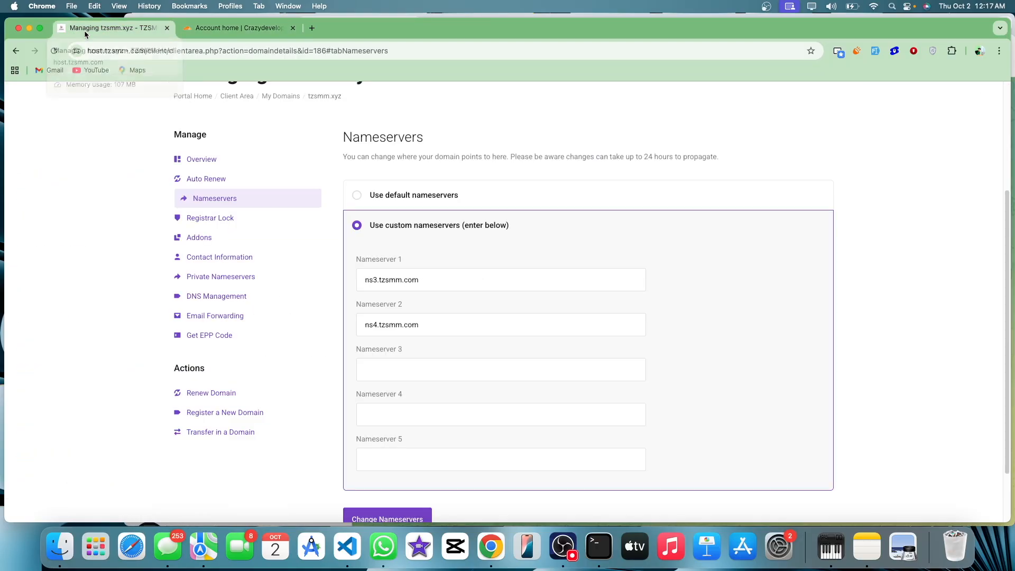
scroll(299, 267, "up", 3)
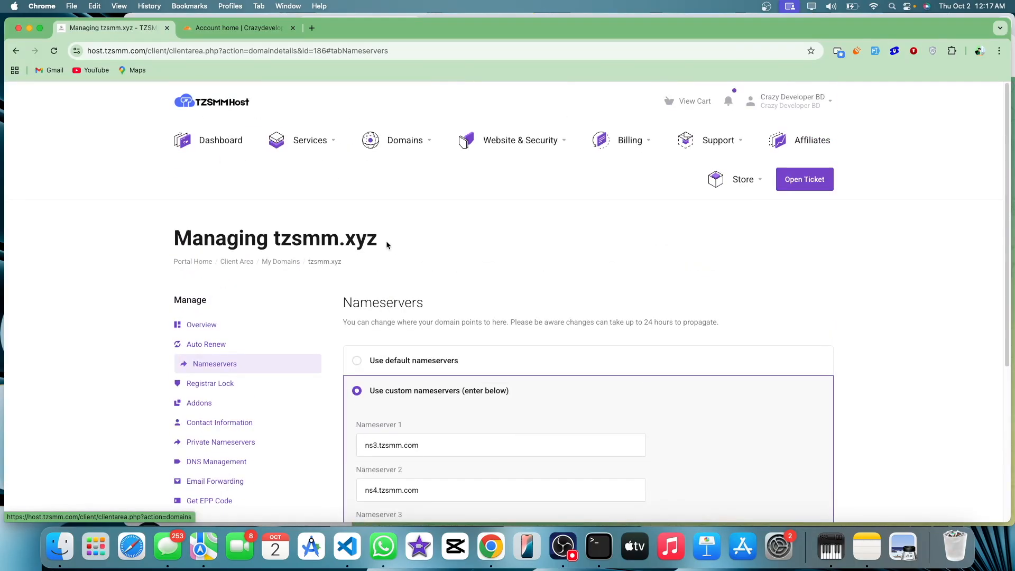
left_click_drag(386, 240, 277, 241)
key("super+c")
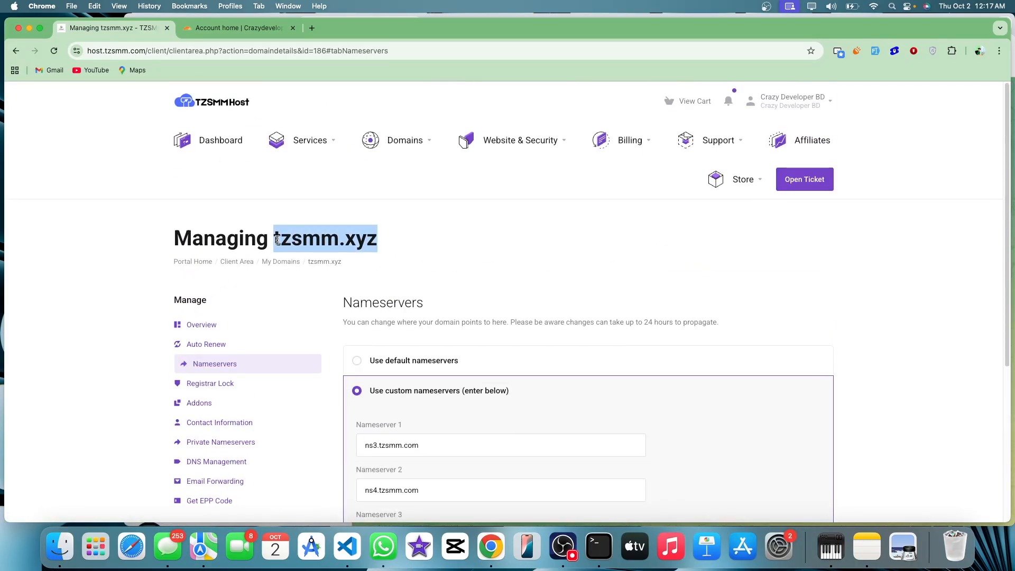
left_click(238, 28)
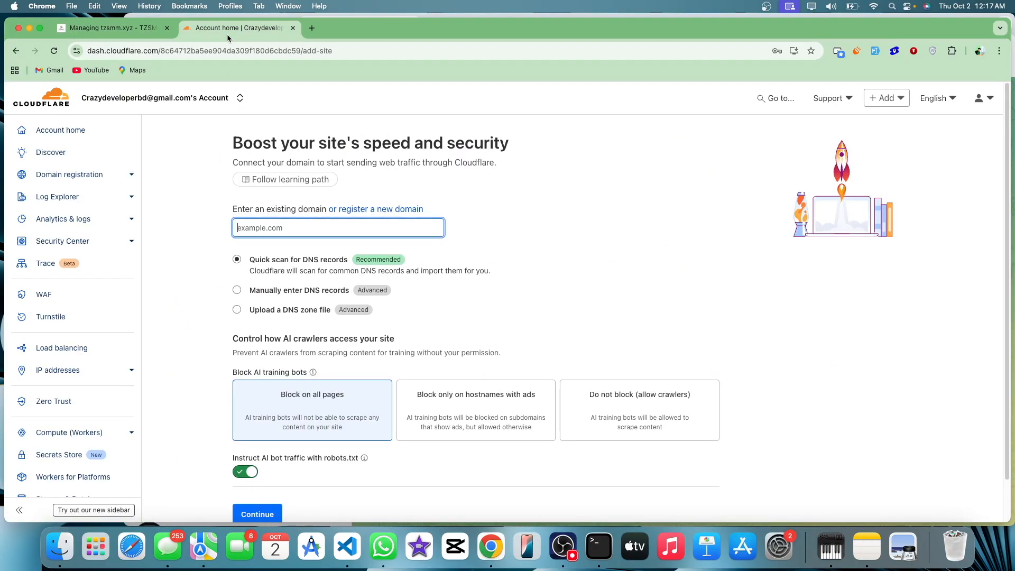
left_click(307, 224)
key("super+v")
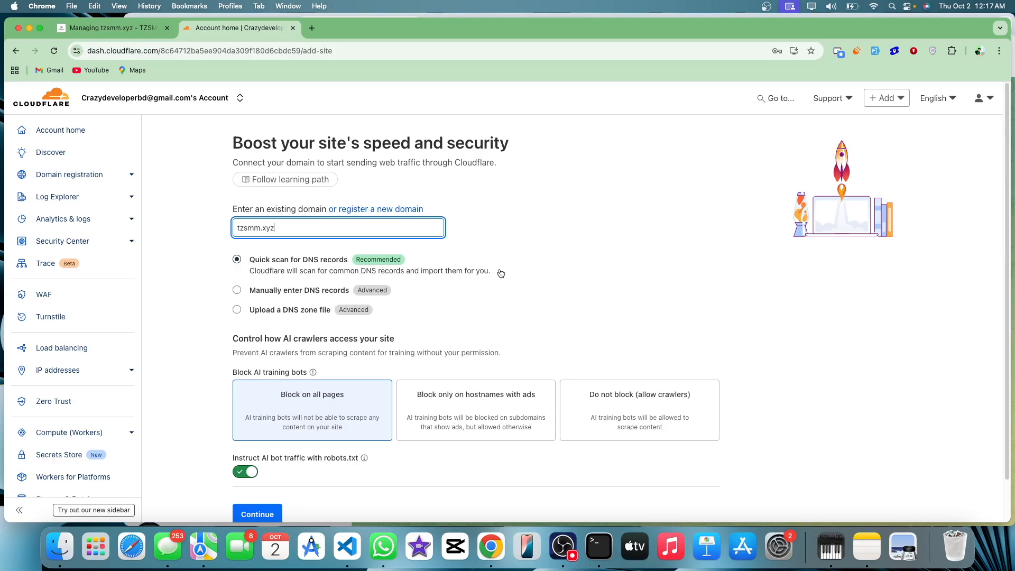
Choose manual entry of DNS records and no blocking of AI training bots, and continue to plan selection
left_click(264, 295)
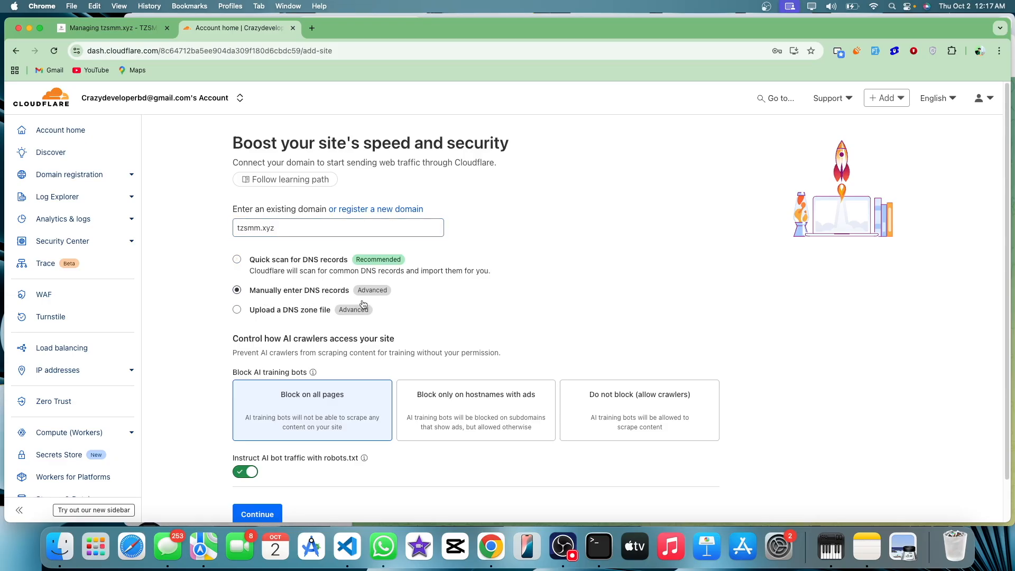
left_click(278, 313)
scroll(374, 409, "down", 2)
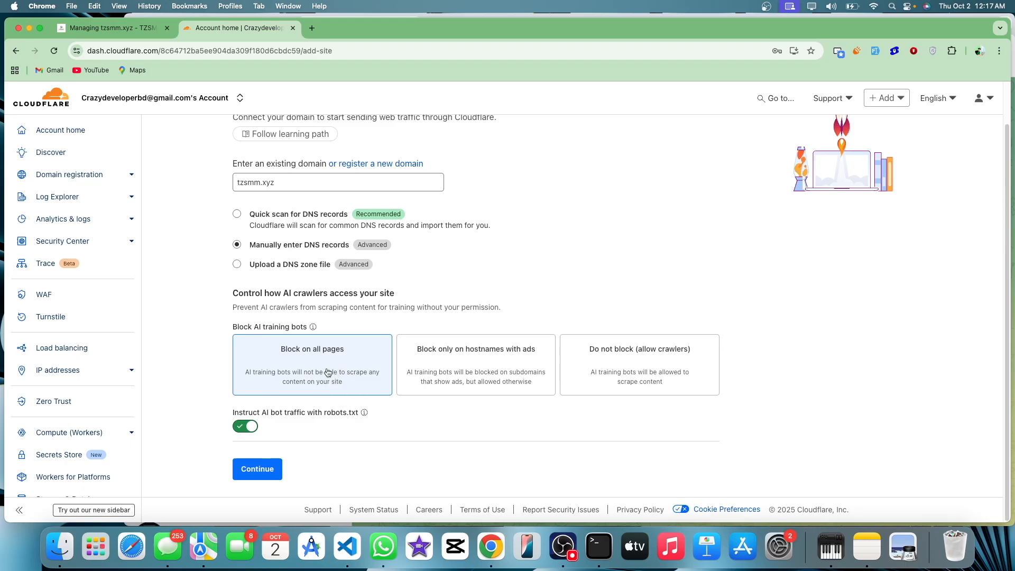
left_click(642, 366)
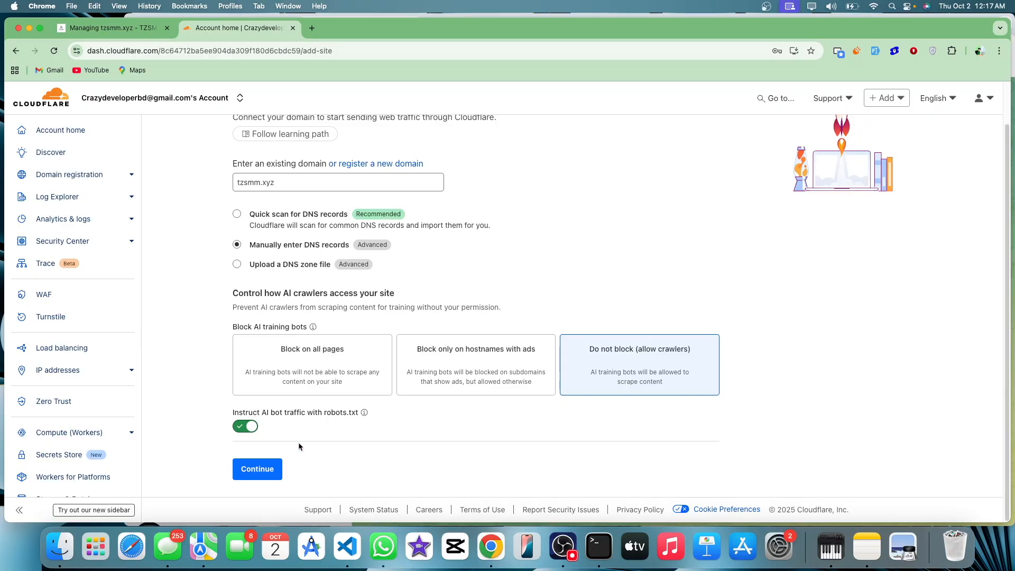
left_click(259, 474)
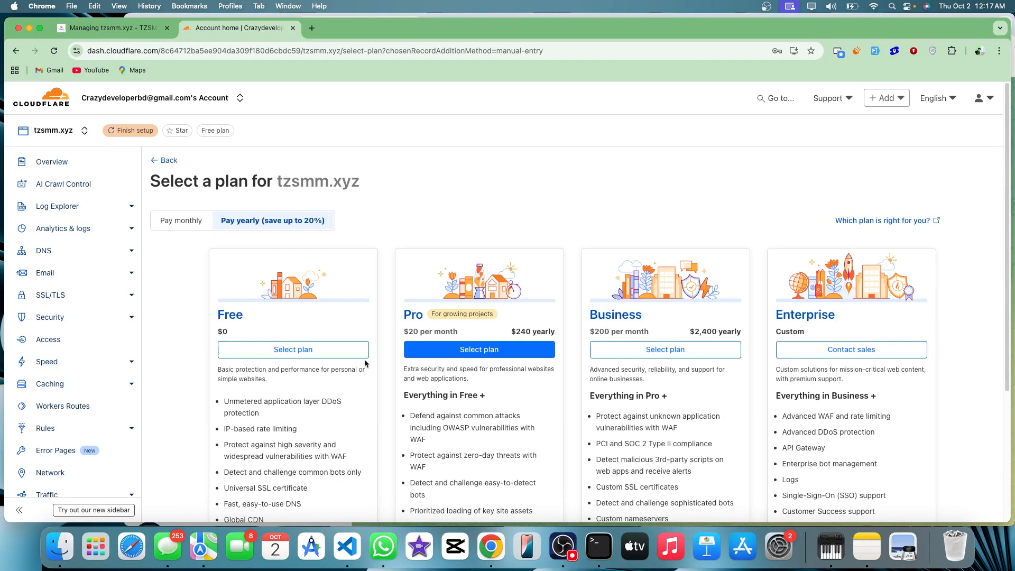
Select the Free plan for tzsmm.xyz
scroll(385, 355, "down", 3)
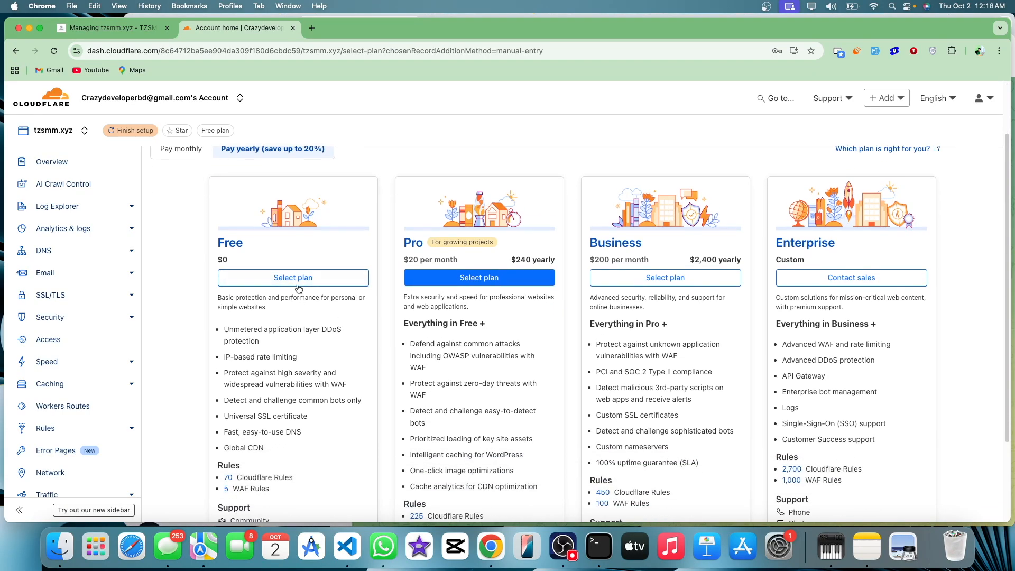
left_click(317, 281)
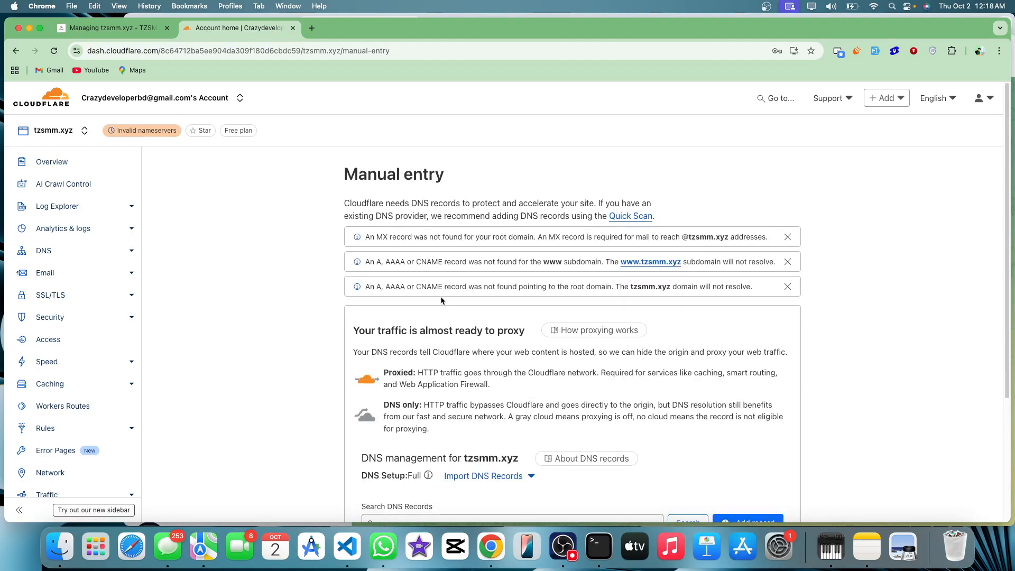
scroll(441, 297, "down", 3)
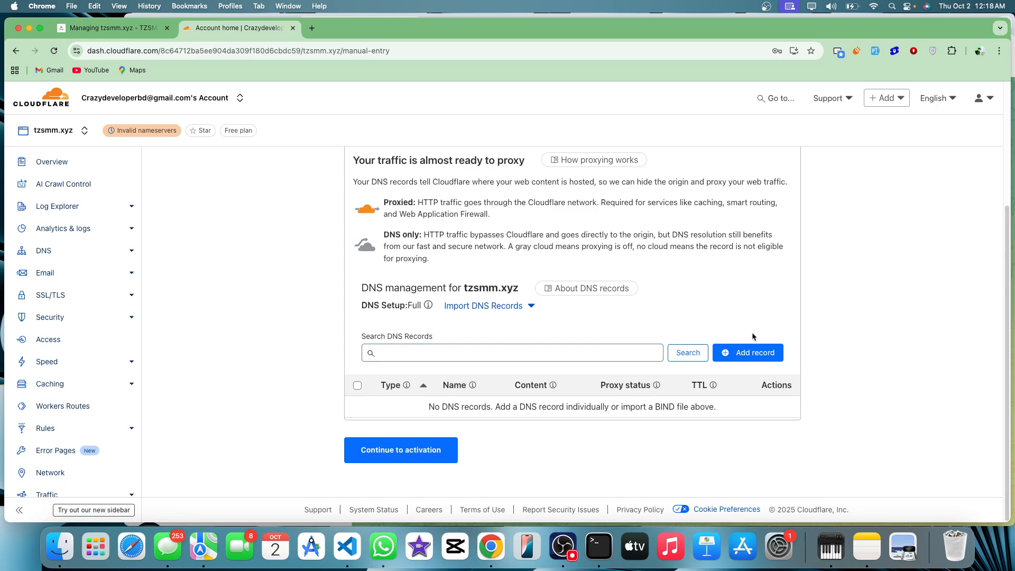
left_click(749, 353)
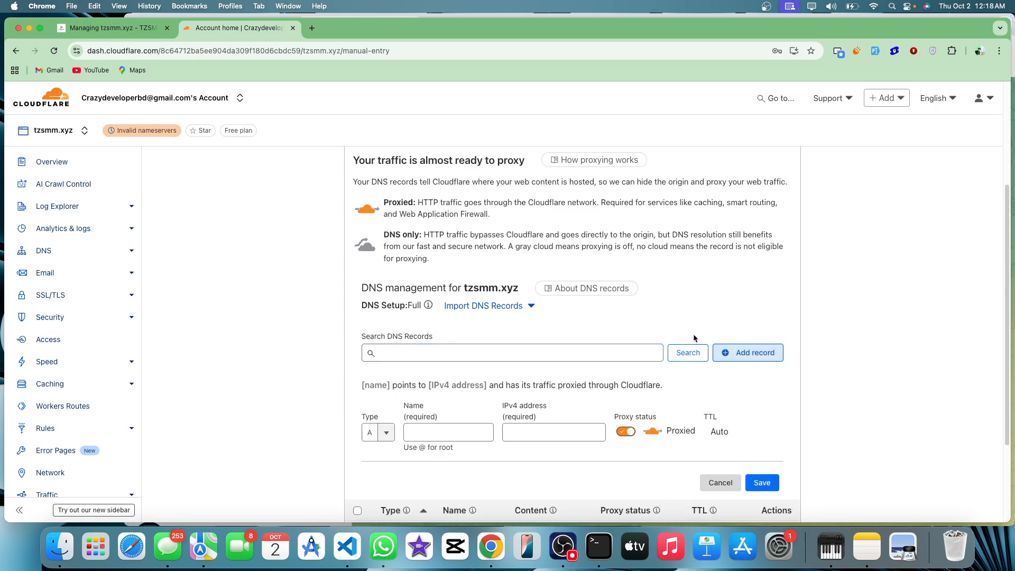
left_click(382, 433)
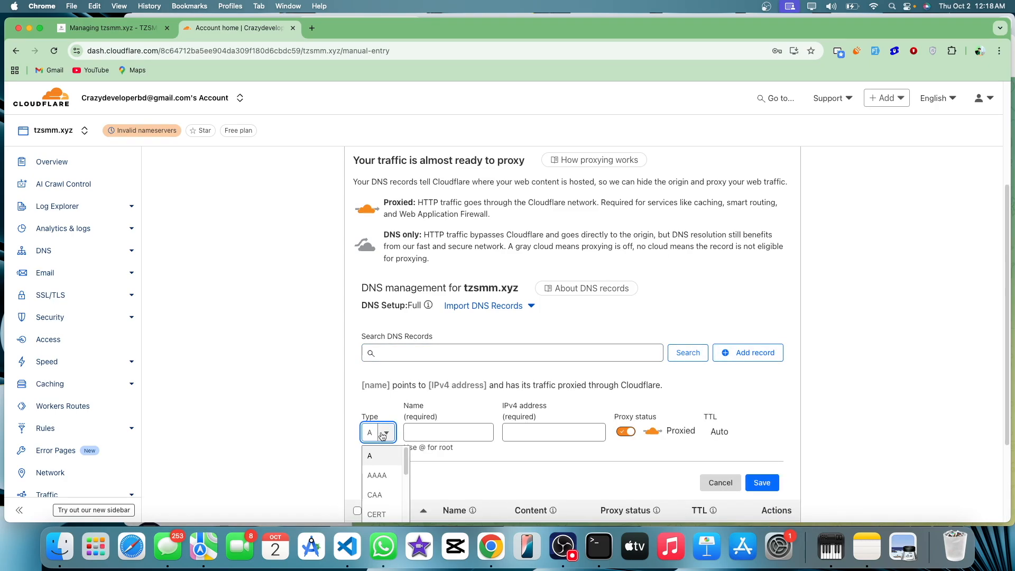
scroll(448, 343, "down", 3)
scroll(376, 363, "down", 4)
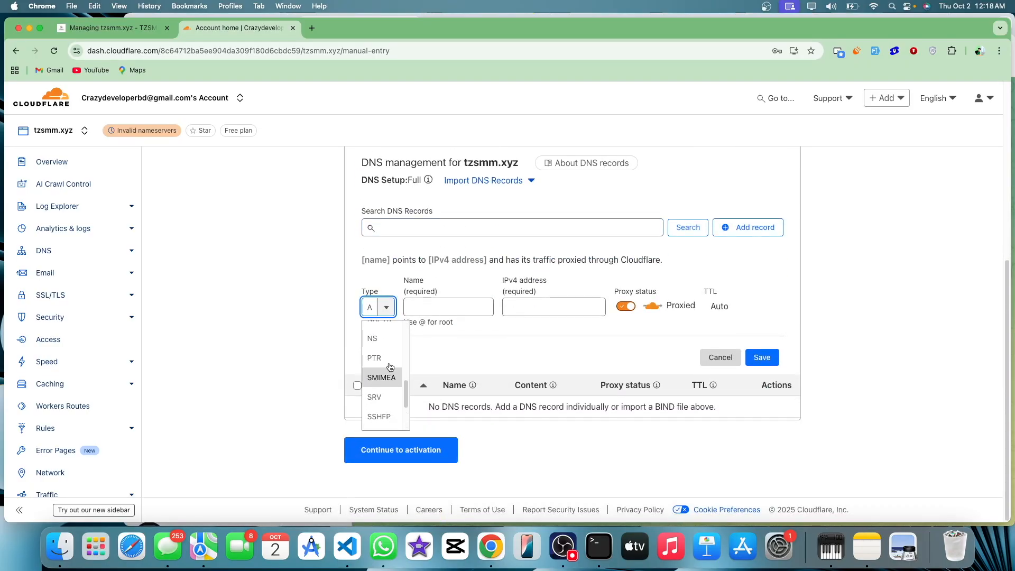
left_click(546, 426)
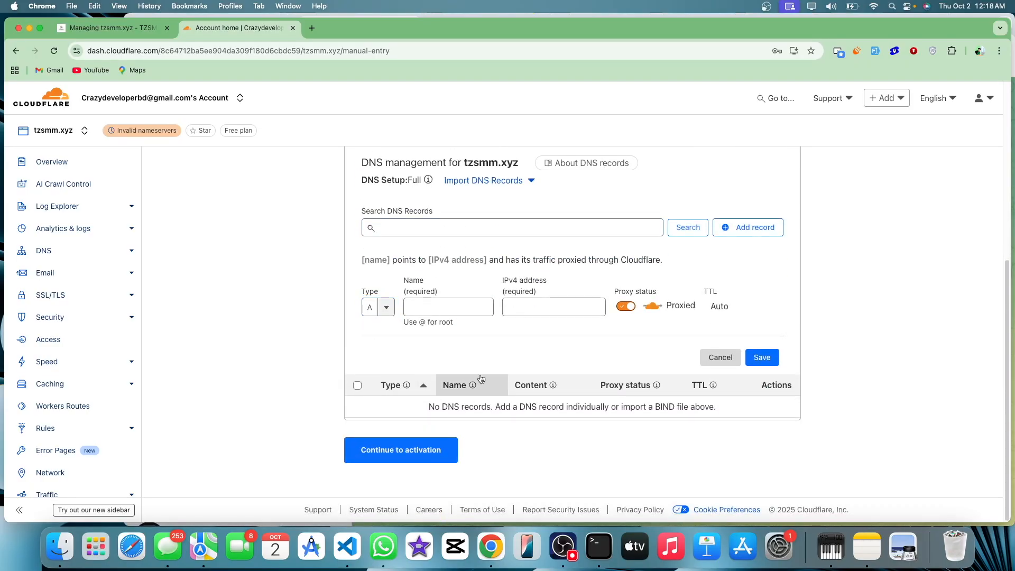
Continue to activation without adding DNS records and confirm that choice
left_click(419, 458)
left_click(418, 453)
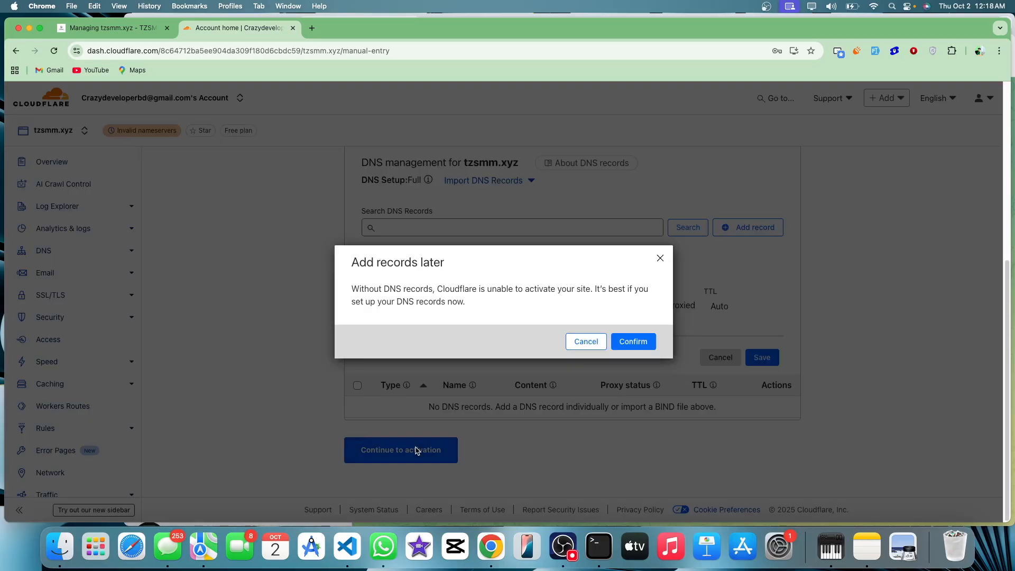
left_click(634, 342)
Review the nameserver instructions, then copy louis.ns.cloudflare.com into Nameserver 1 for tzsmm.xyz in the hosting client area
scroll(587, 353, "down", 5)
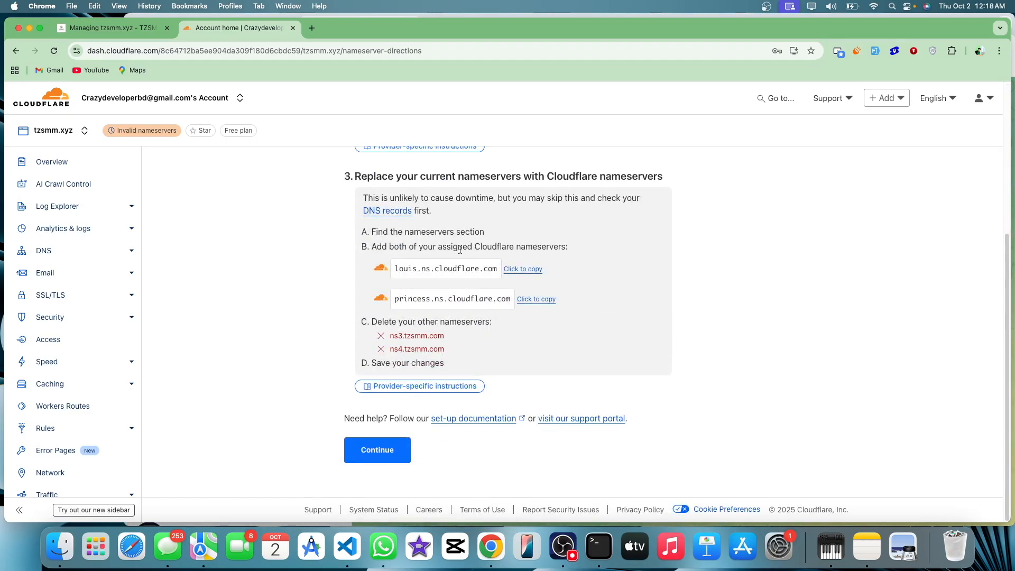
scroll(453, 255, "up", 5)
scroll(454, 255, "up", 1)
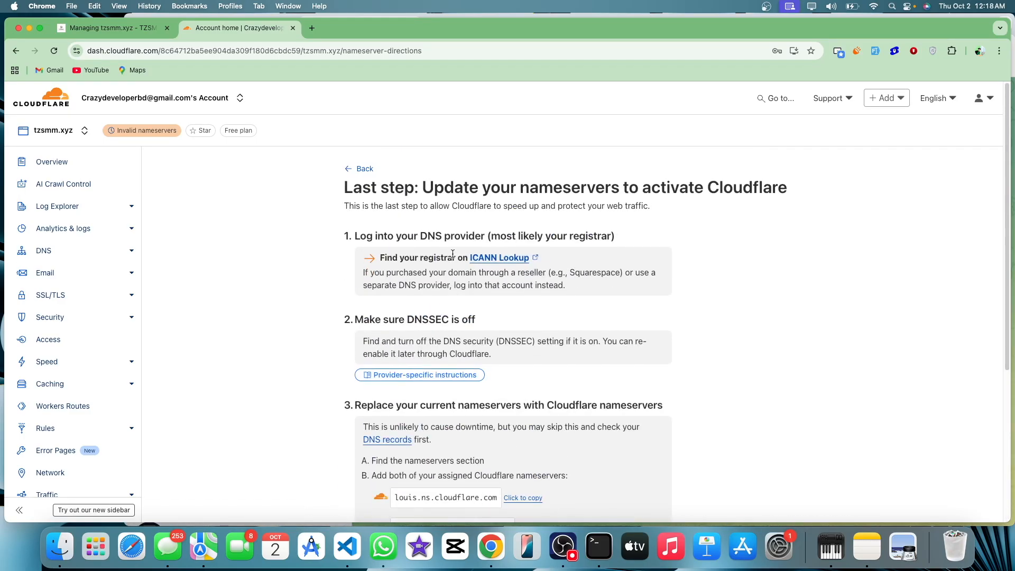
scroll(479, 346, "down", 3)
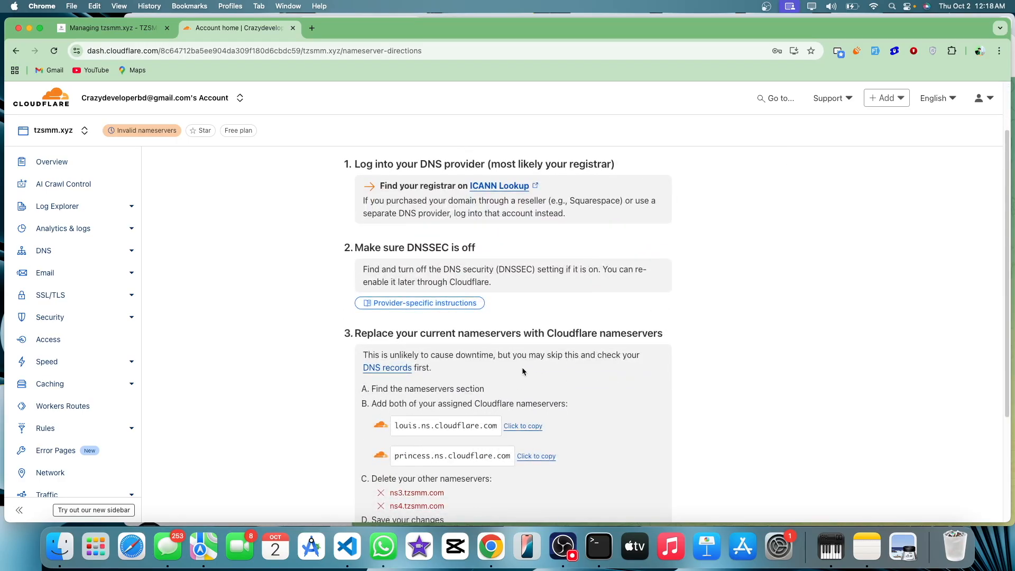
scroll(400, 479, "down", 1)
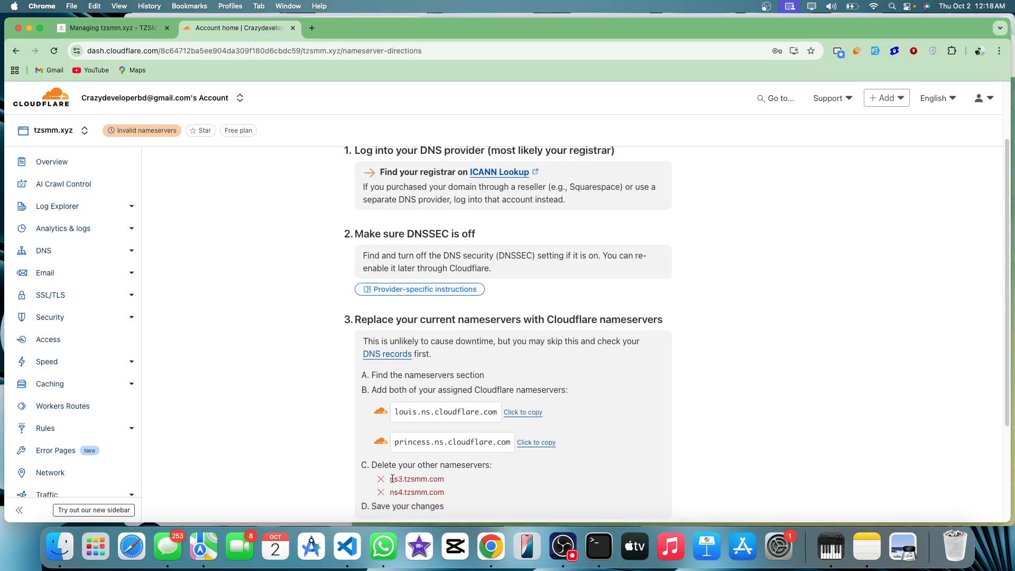
mouse_move(391, 479)
left_mouse_down()
mouse_move(442, 483)
mouse_move(438, 491)
mouse_move(390, 490)
left_mouse_up()
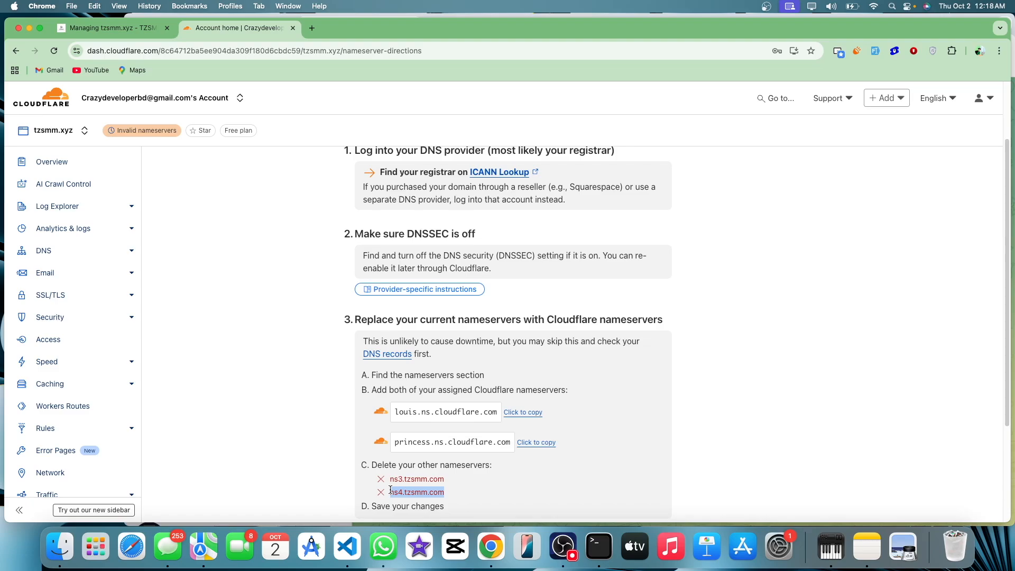
left_click(511, 413)
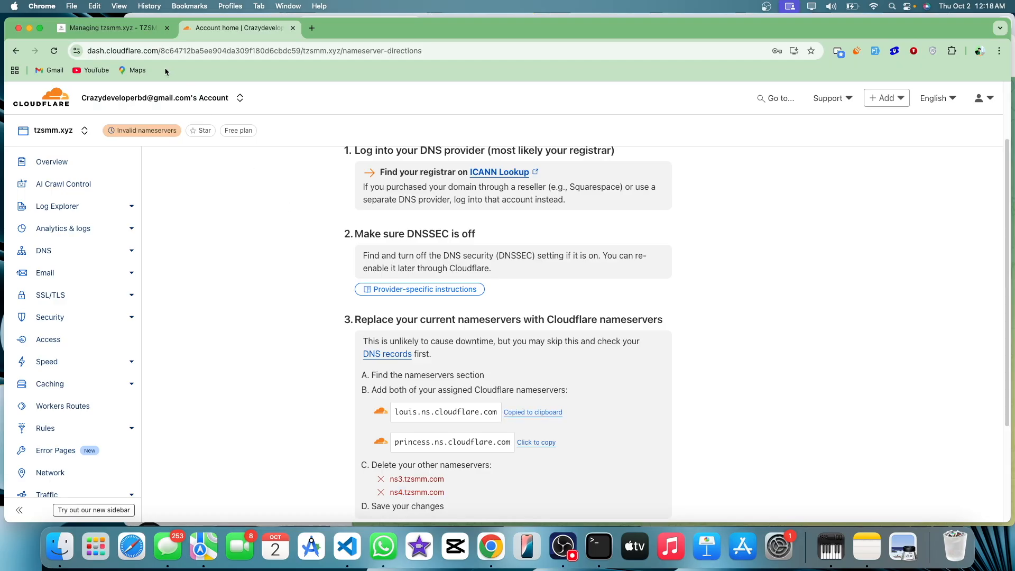
left_click(112, 34)
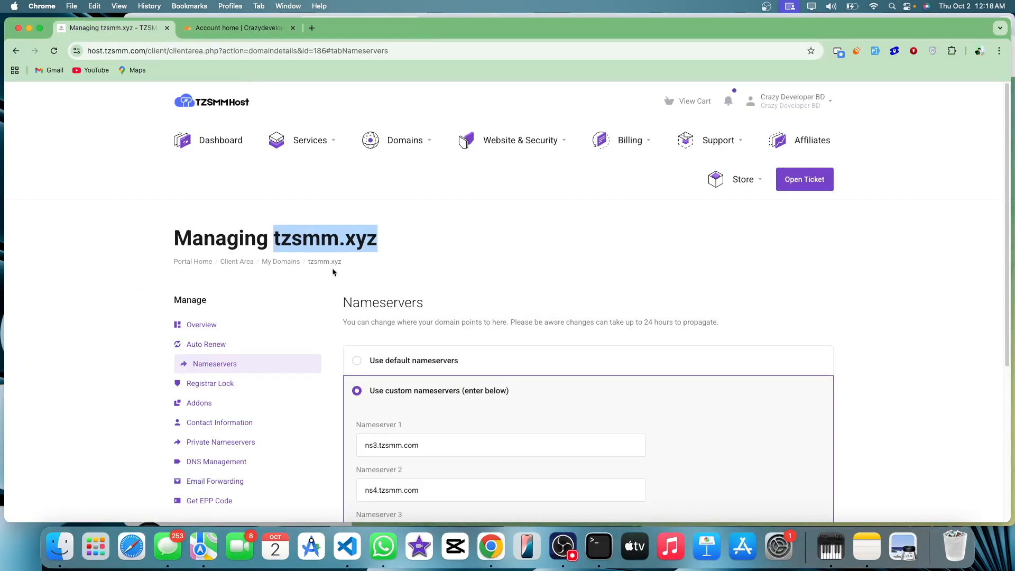
scroll(512, 365, "down", 5)
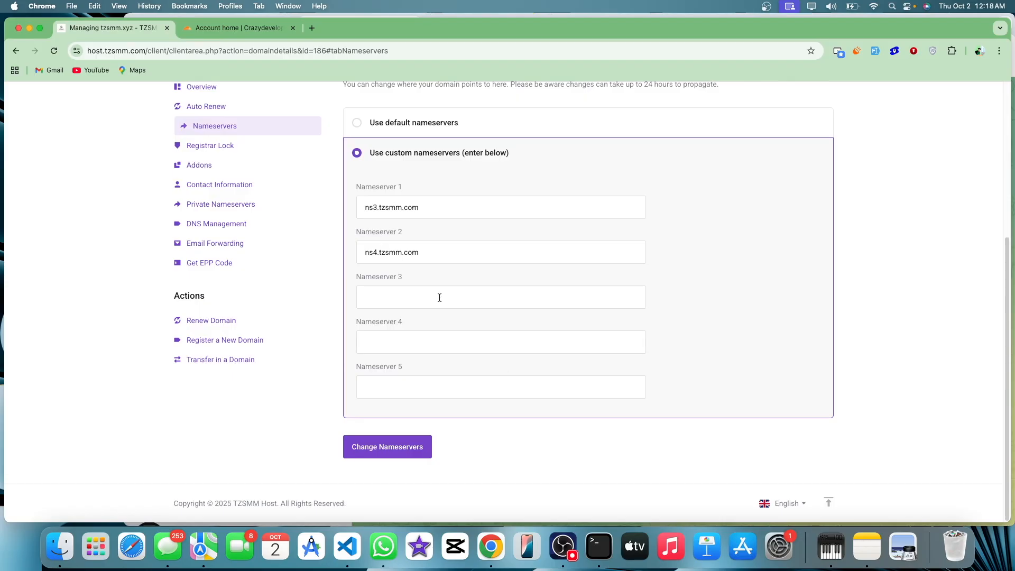
triple_click(443, 214)
key("super+v")
Copy princess.ns.cloudflare.com from Cloudflare into Nameserver 2 at the hosting provider and save the nameserver change
key("ctrl+Tab")
left_click(536, 443)
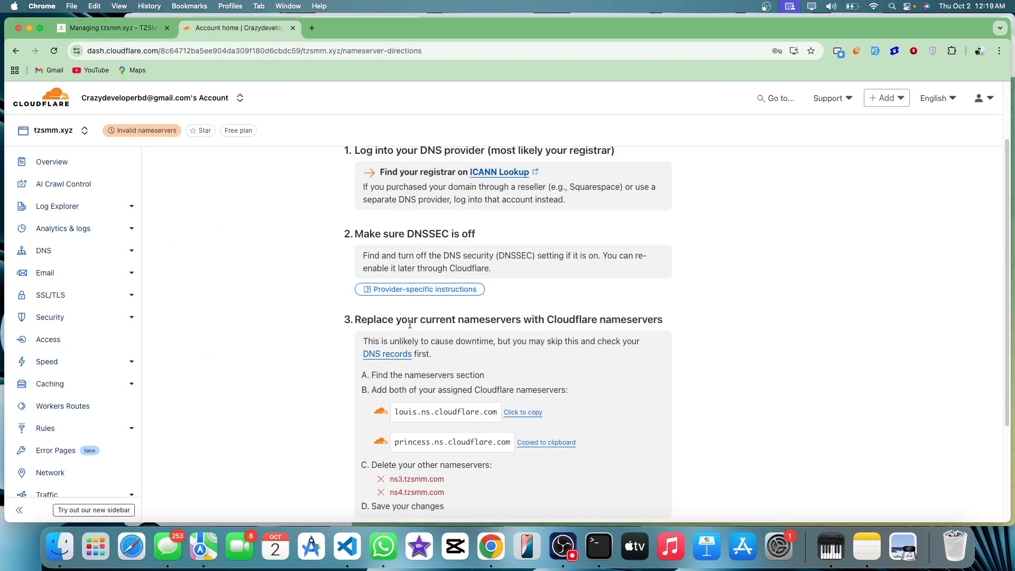
left_click(112, 28)
left_click(414, 257)
key("super+a")
key("super+v")
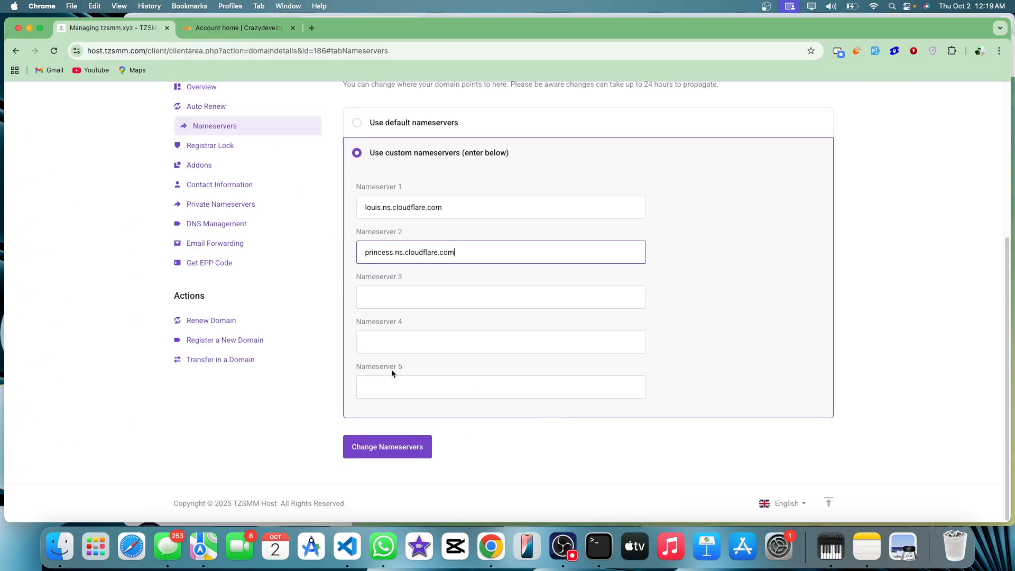
left_click(416, 448)
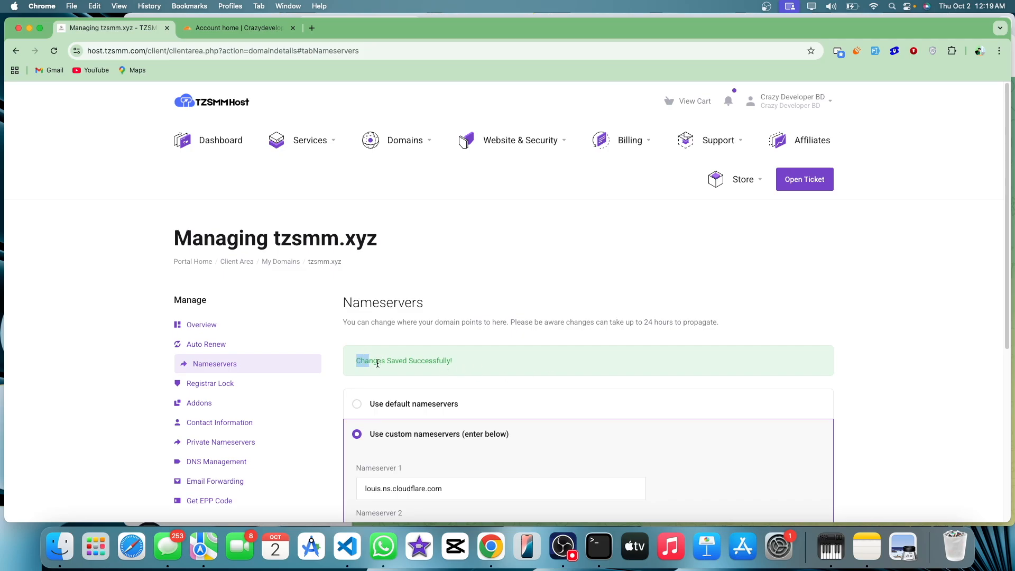
left_click_drag(356, 361, 499, 386)
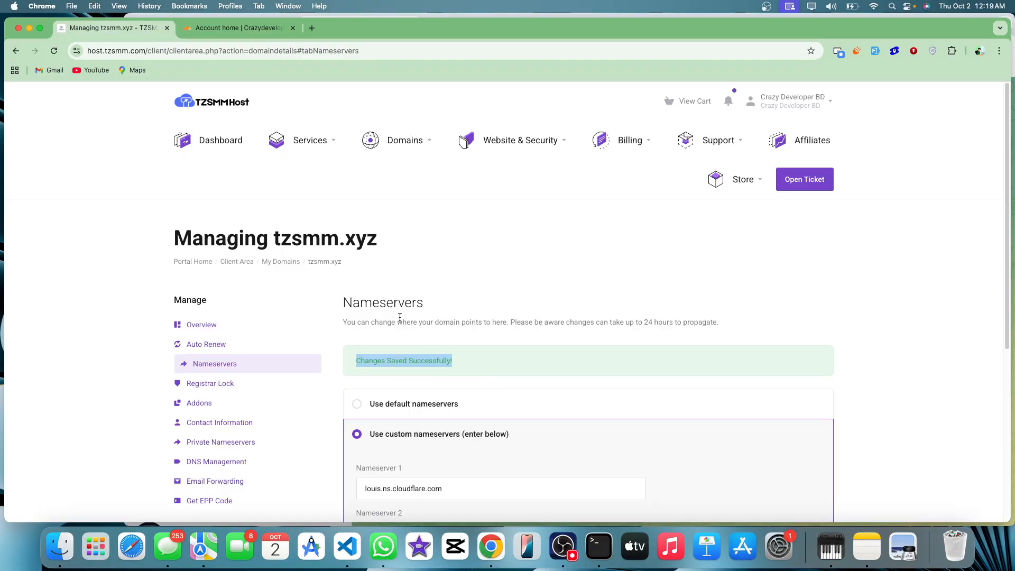
Return to Cloudflare, continue past the nameserver instructions and request an immediate nameserver check for tzsmm.xyz
left_click(215, 37)
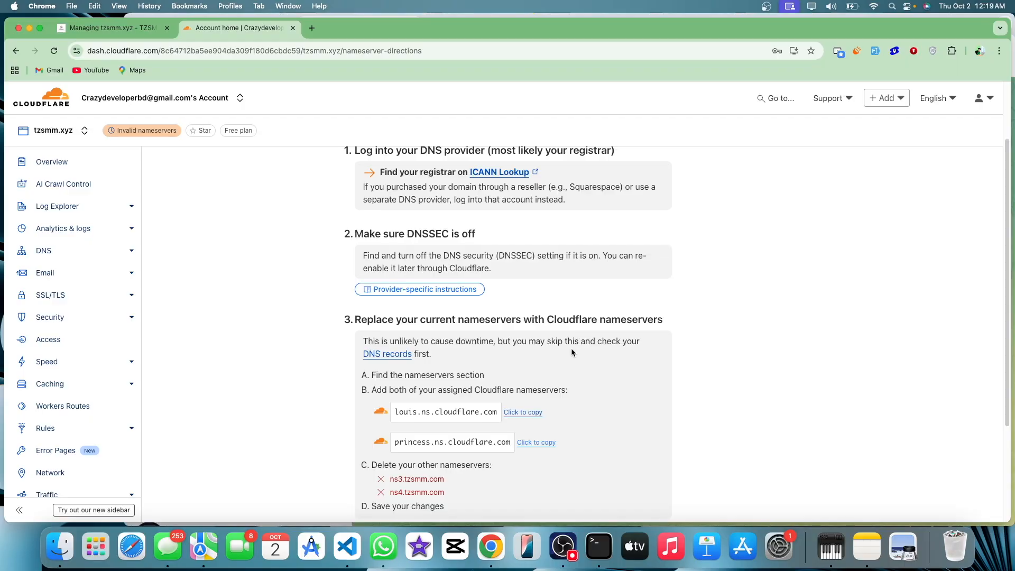
scroll(561, 353, "down", 5)
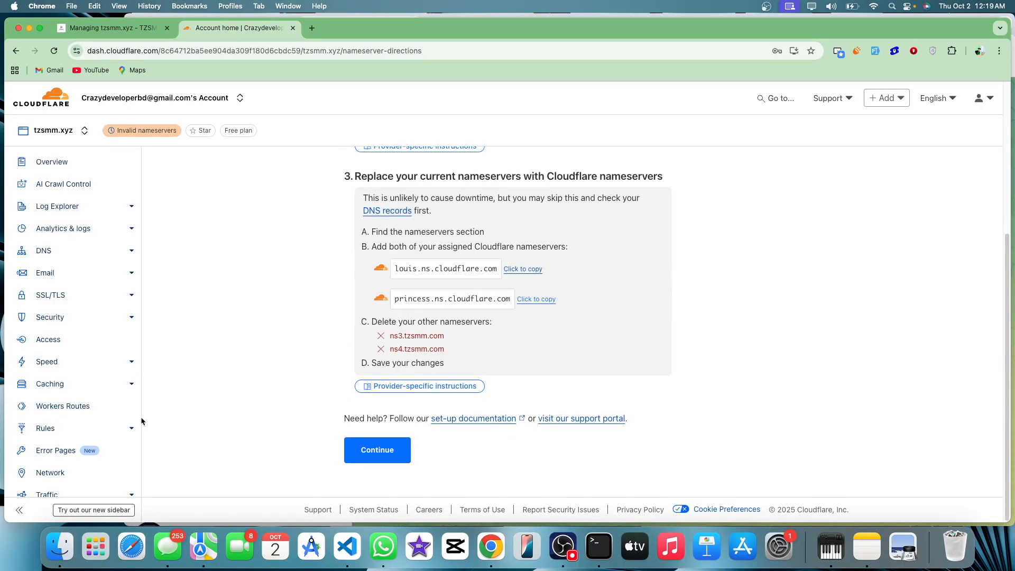
left_click(398, 455)
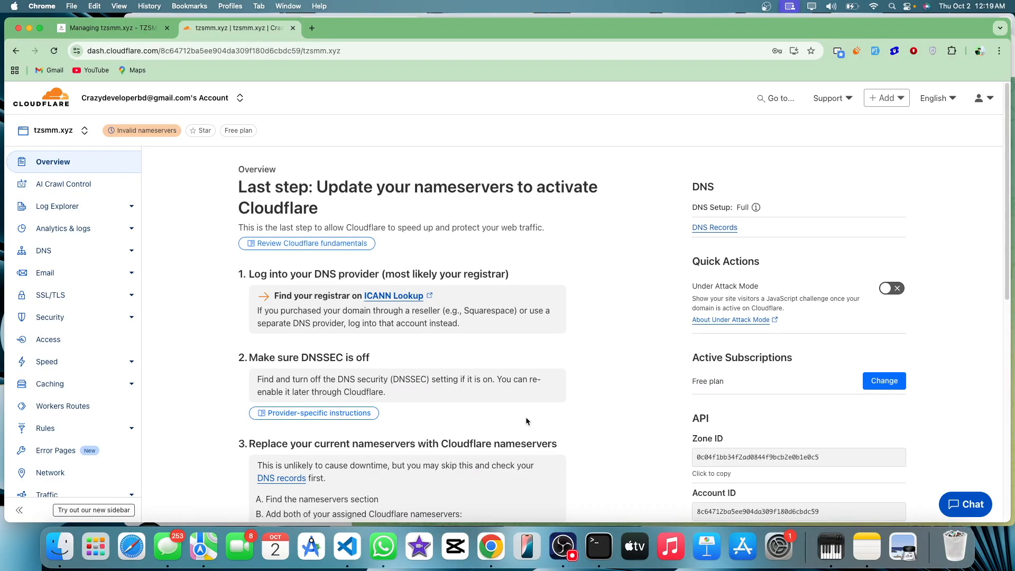
scroll(478, 415, "down", 12)
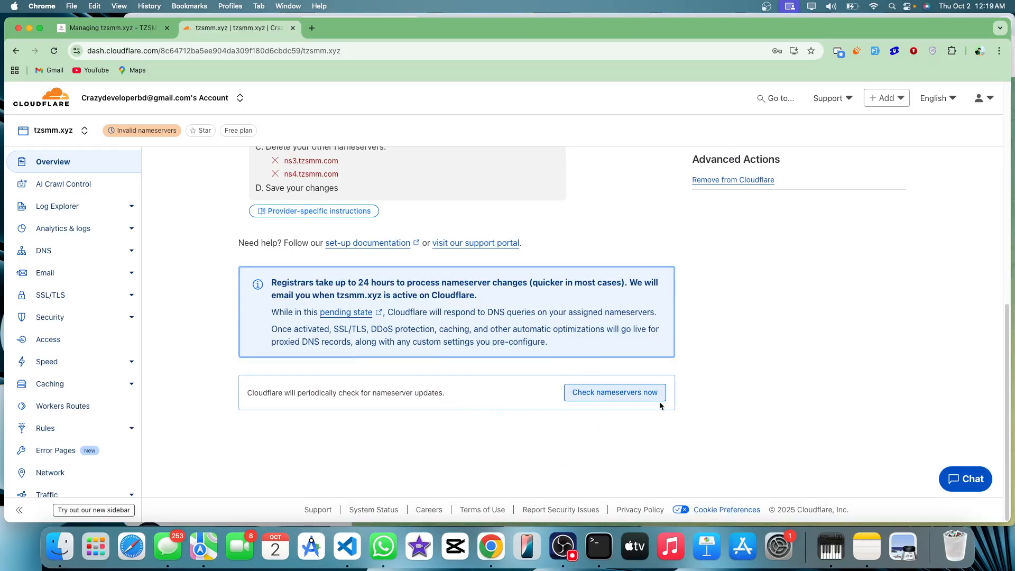
left_click(637, 393)
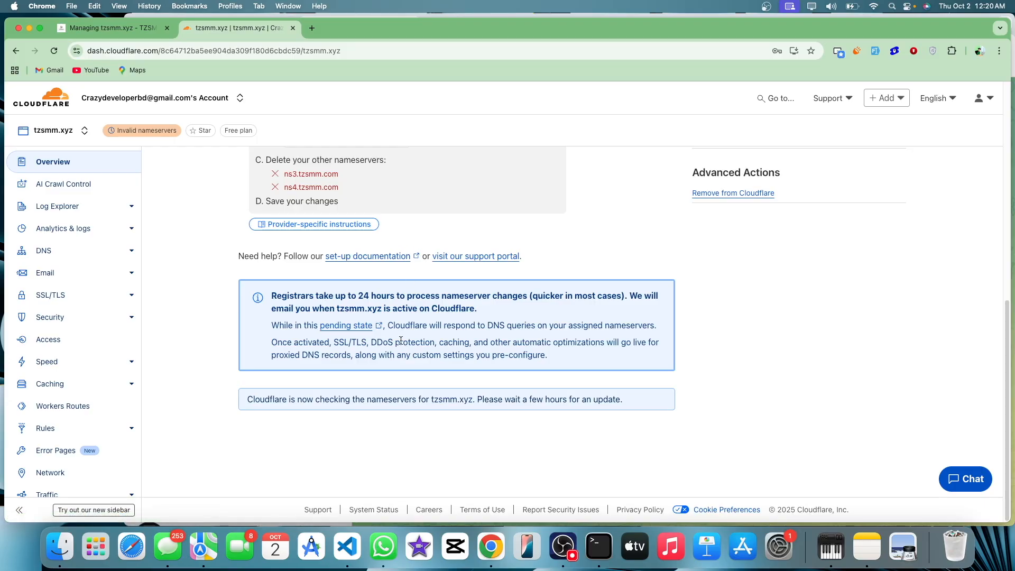
scroll(401, 340, "up", 3)
scroll(400, 342, "up", 3)
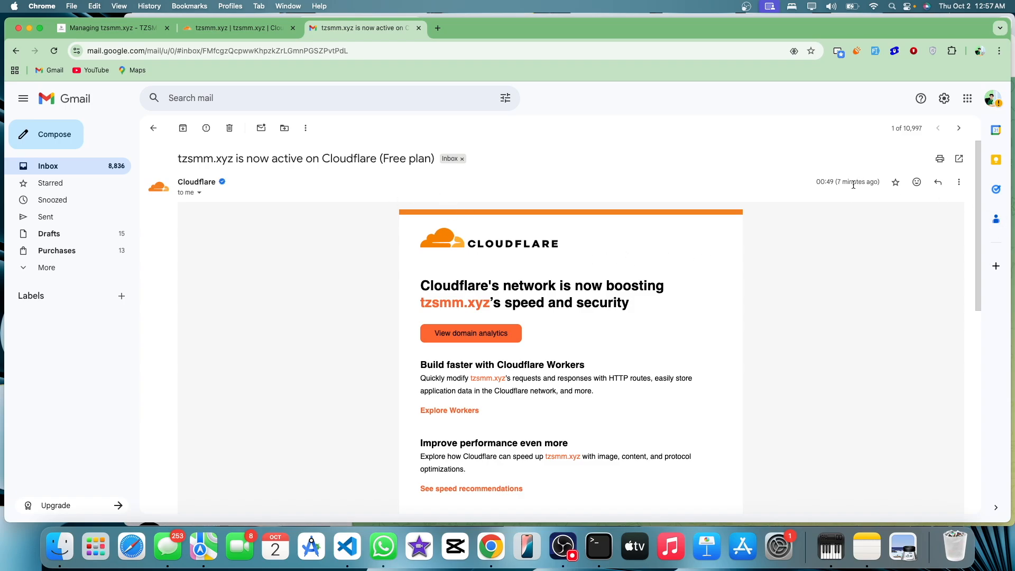
Check when Cloudflare's activation email for tzsmm.xyz arrived in Gmail, and reload the domain's overview in Cloudflare
mouse_move(848, 183)
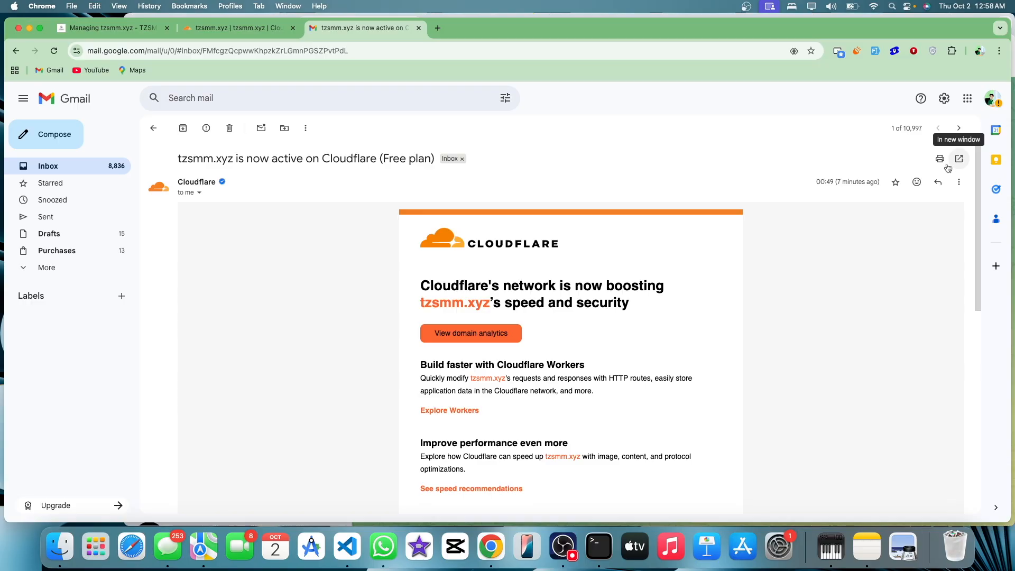
left_click_drag(815, 181, 881, 183)
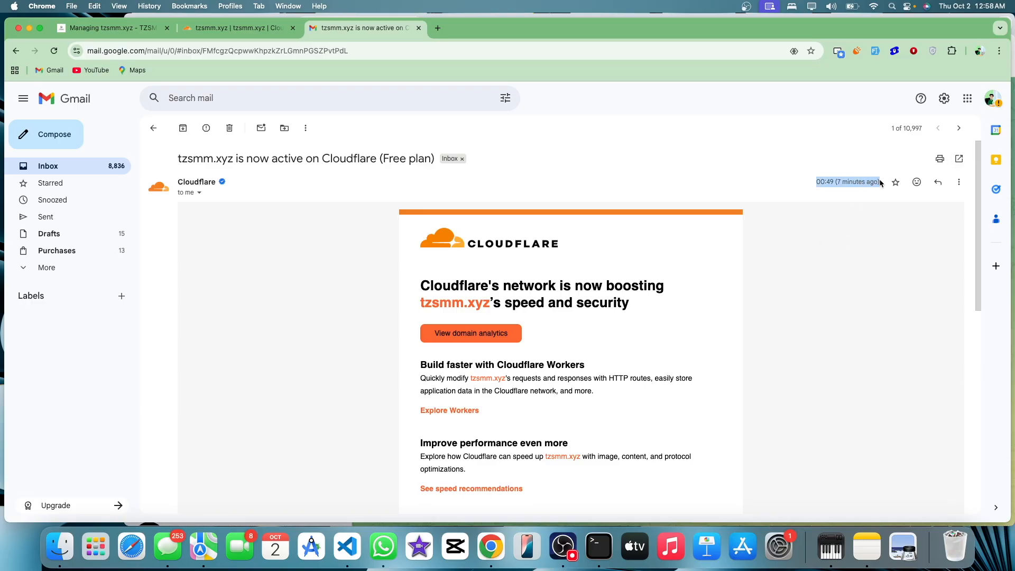
left_click(838, 183)
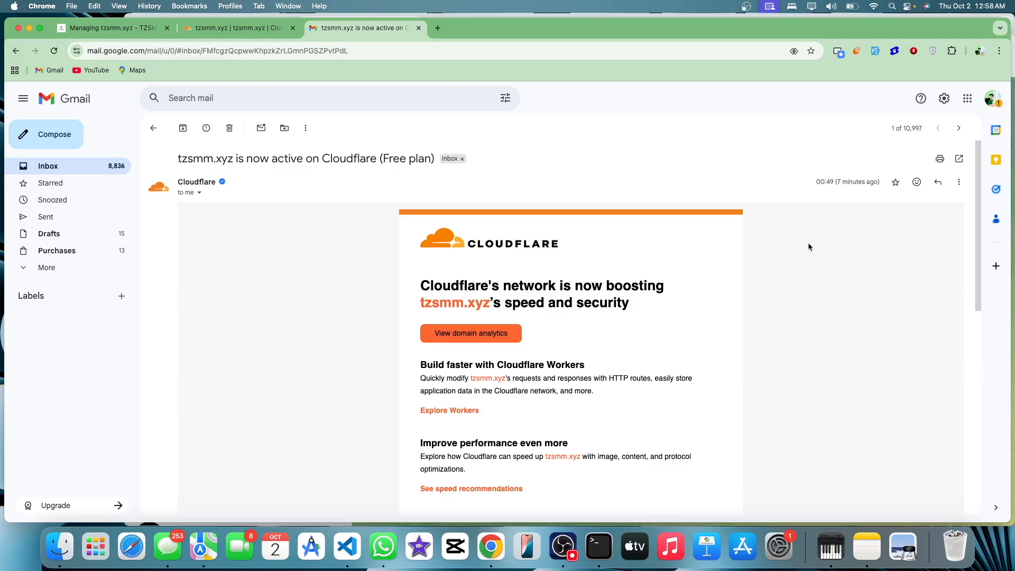
left_click(241, 27)
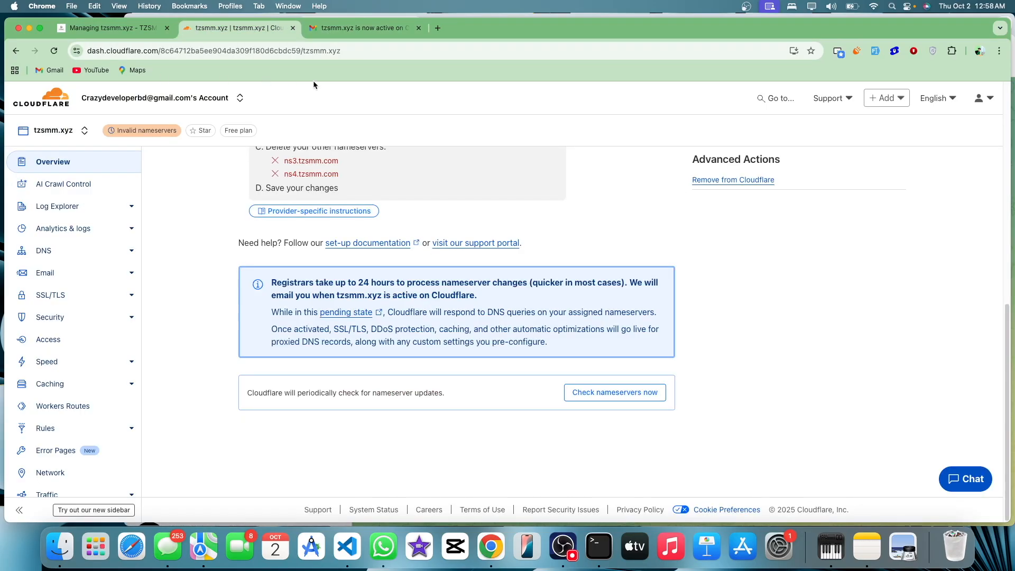
left_click(54, 50)
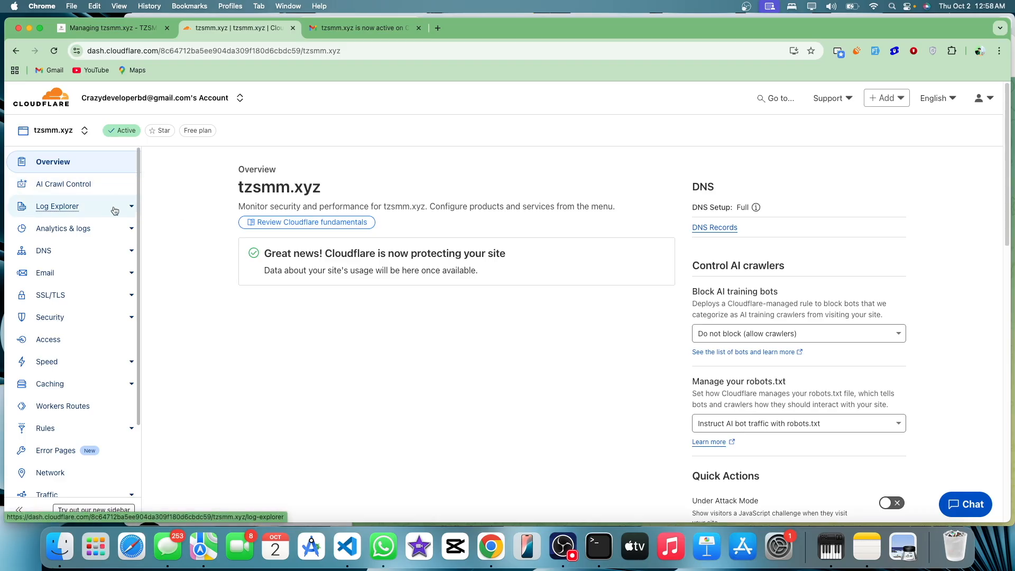
Start a new proxied A record with the name @ in the DNS records of tzsmm.xyz
left_click(131, 255)
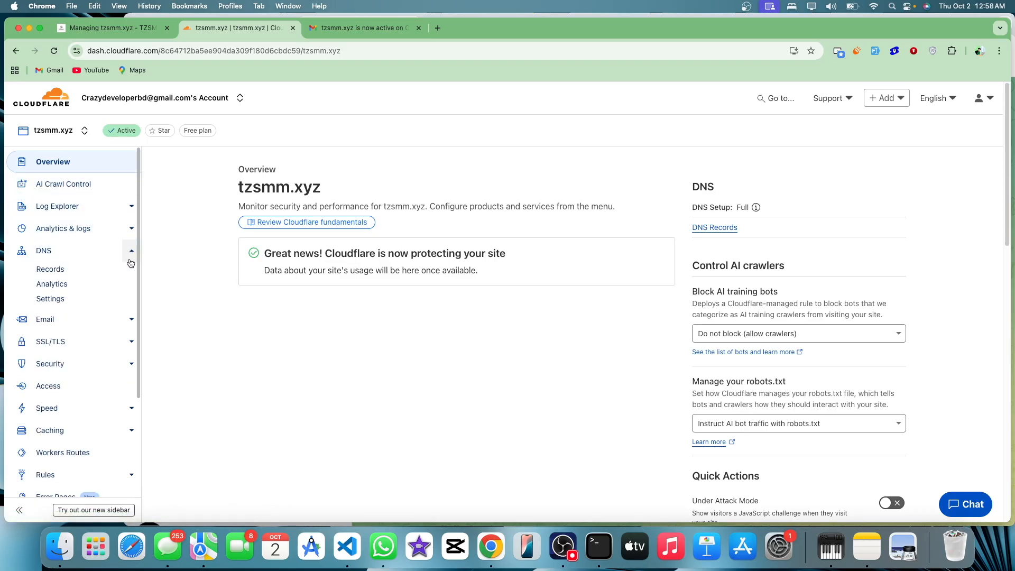
left_click(70, 270)
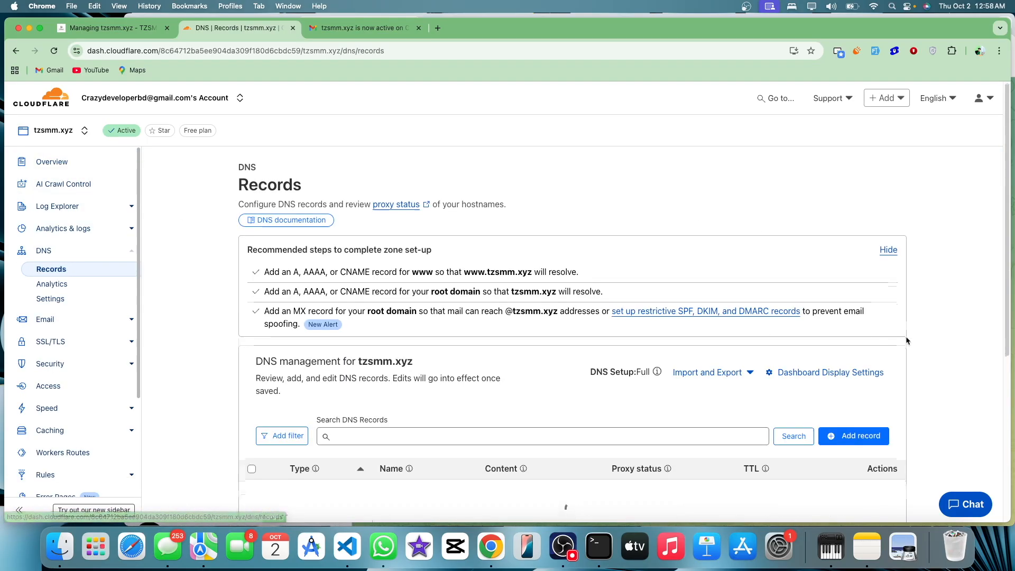
scroll(604, 310, "down", 3)
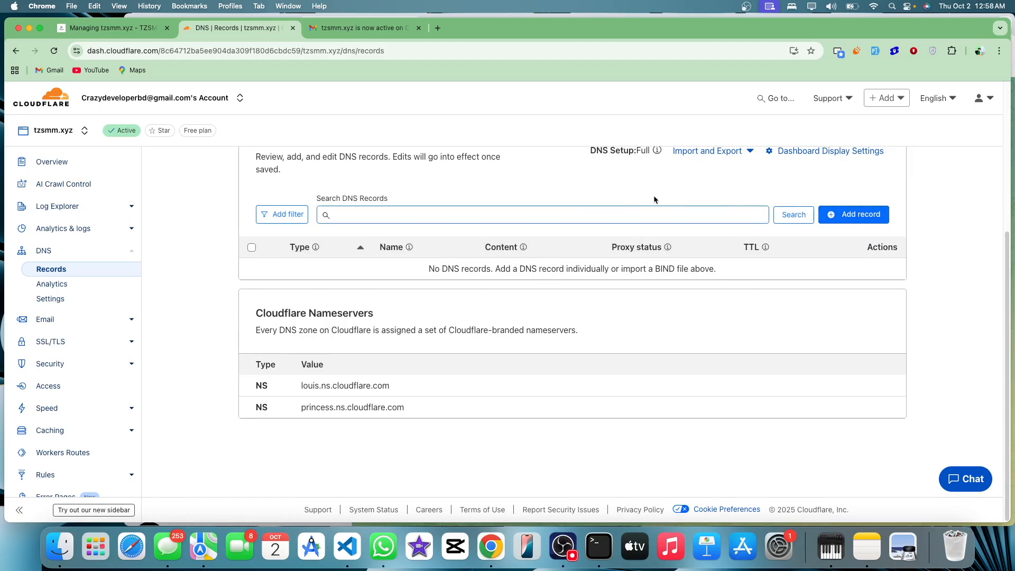
left_click(855, 214)
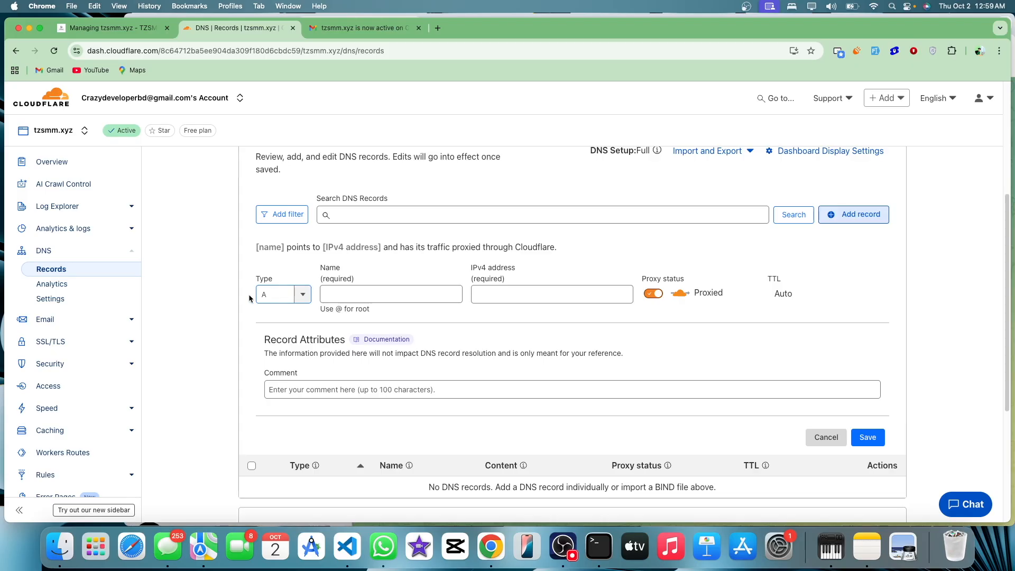
left_click(354, 296)
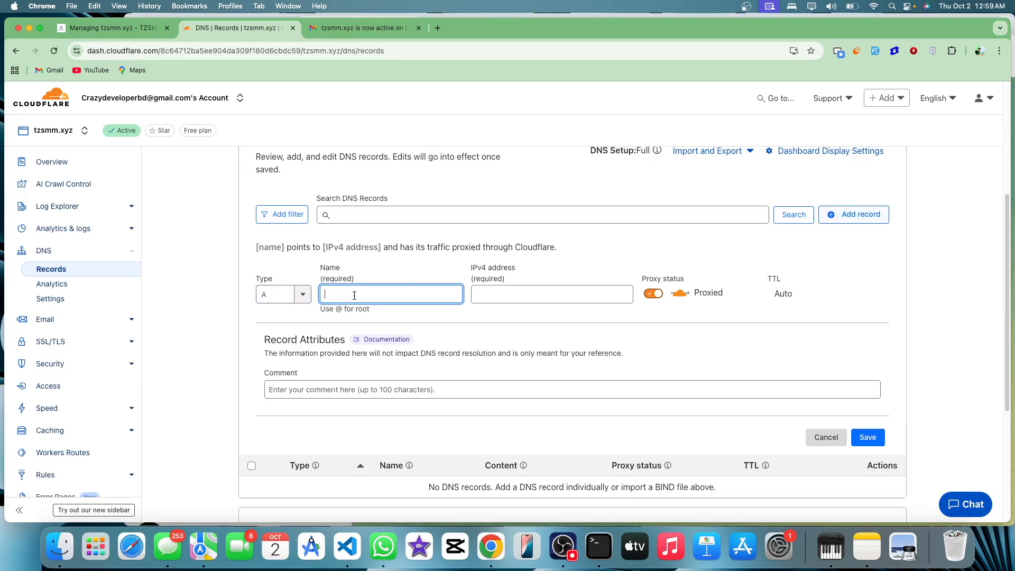
type("@")
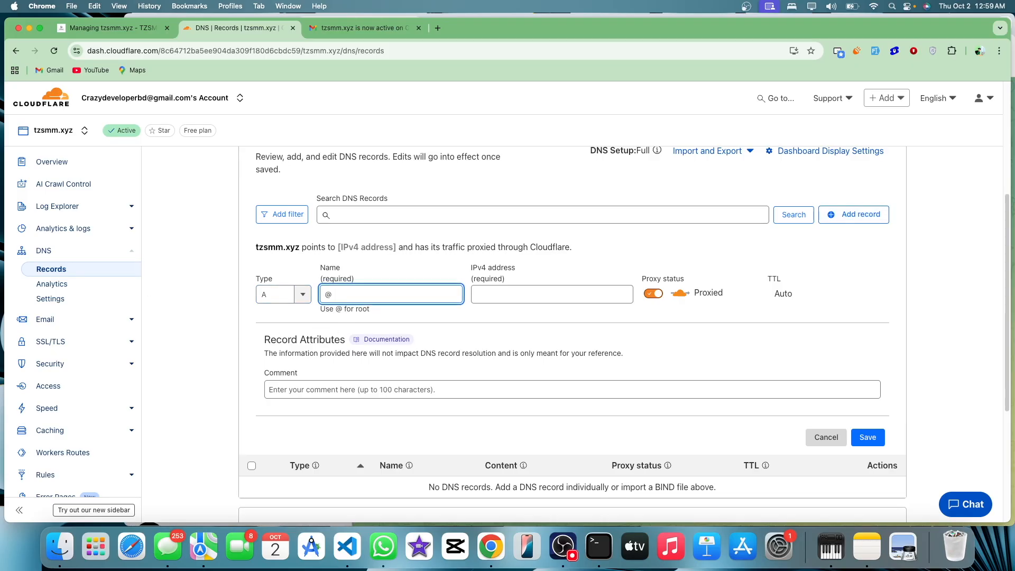
left_click(516, 294)
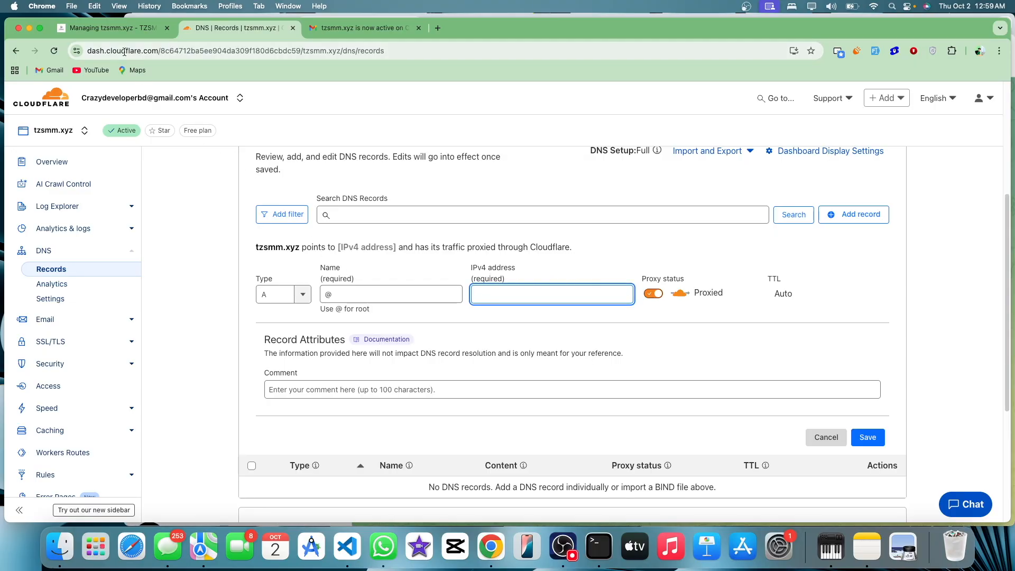
Switch to the hosting client area, sign in again with the Google account and open the Premium Web Hosting service
left_click(116, 29)
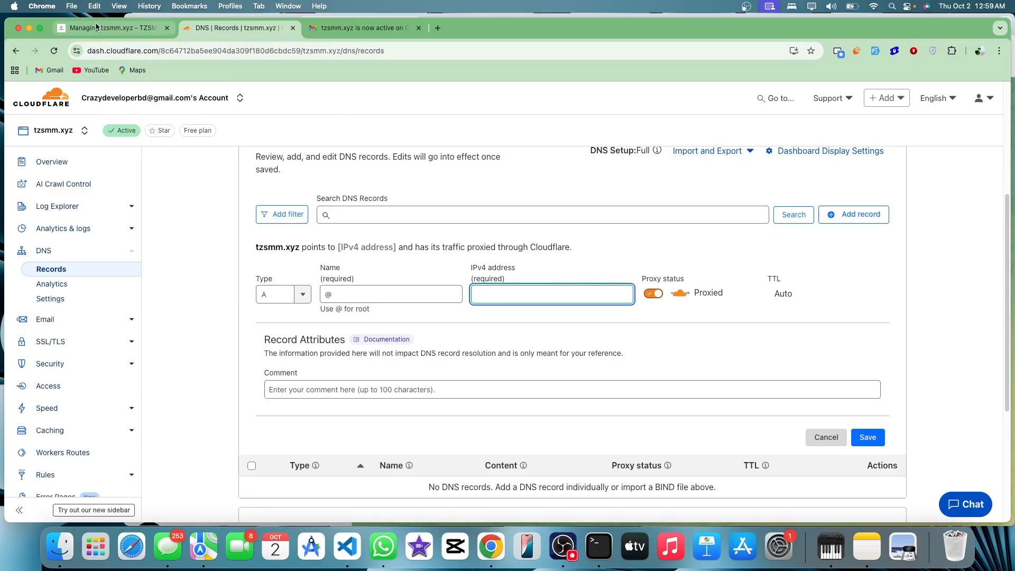
left_click(333, 146)
left_click(335, 173)
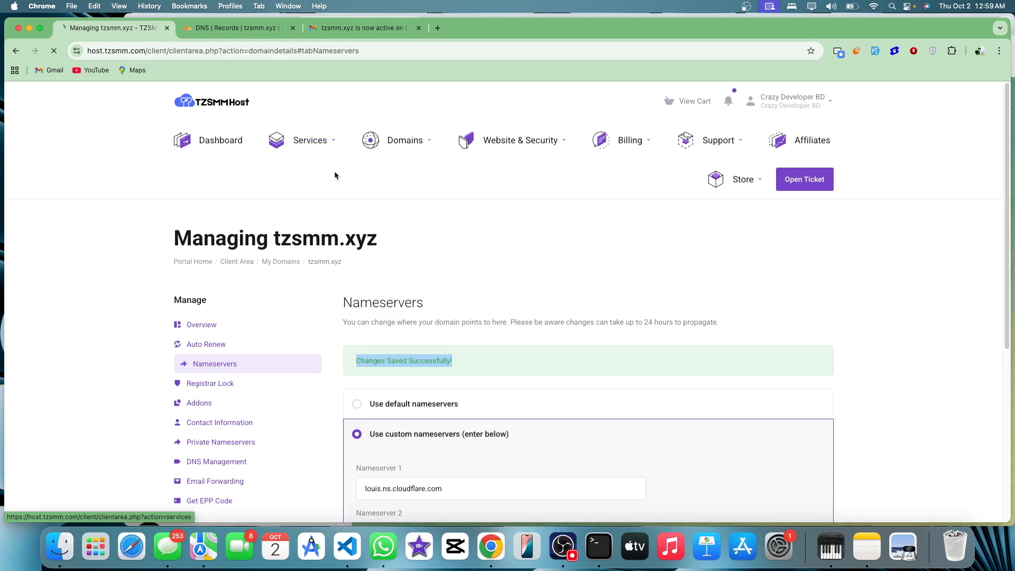
left_click(617, 378)
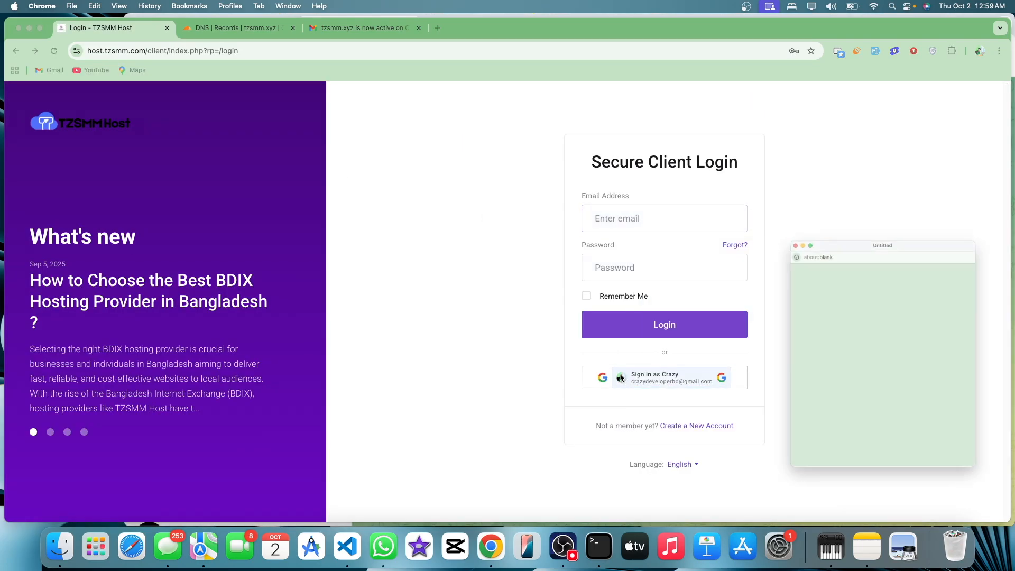
left_click(840, 339)
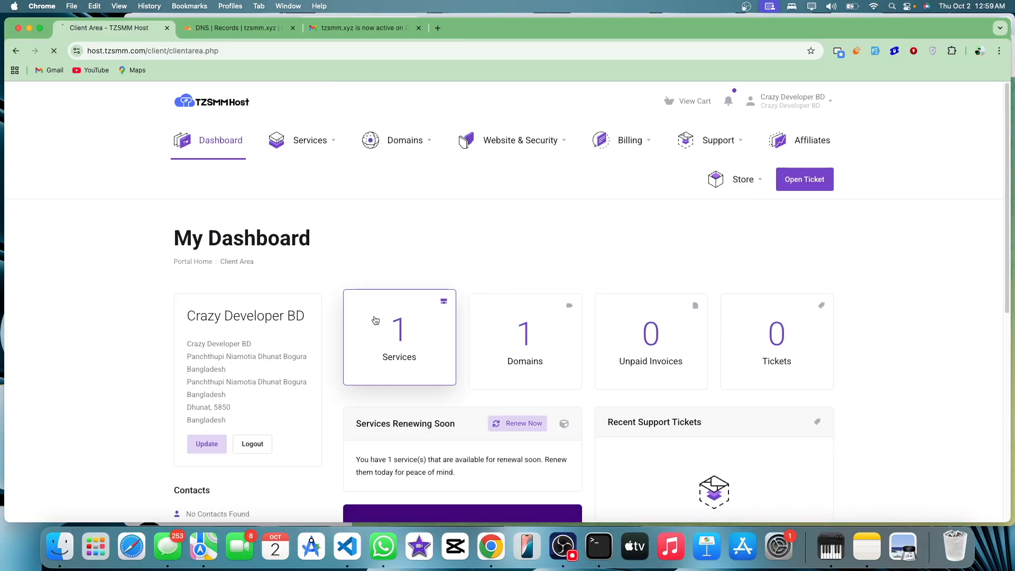
left_click(374, 320)
left_click(472, 366)
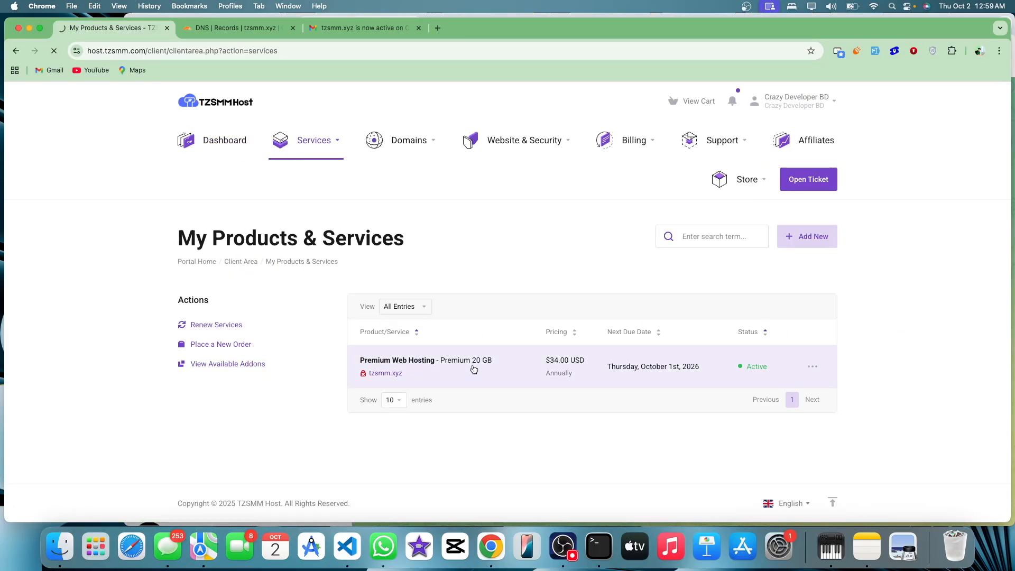
Copy the server's IP address from the service details of the Premium Web Hosting plan
left_click(498, 461)
scroll(641, 362, "down", 10)
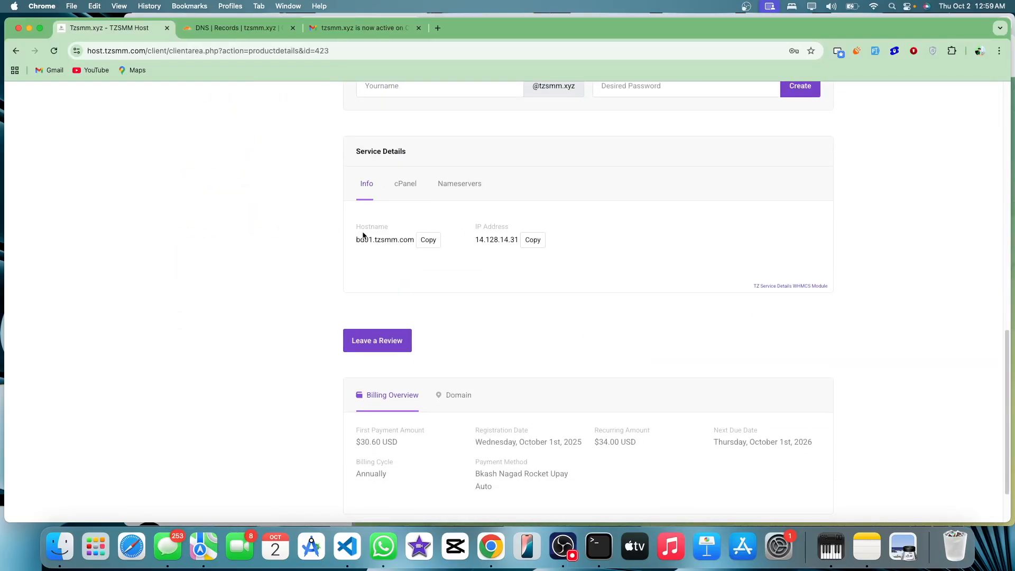
left_click_drag(360, 239, 440, 248)
left_click(534, 241)
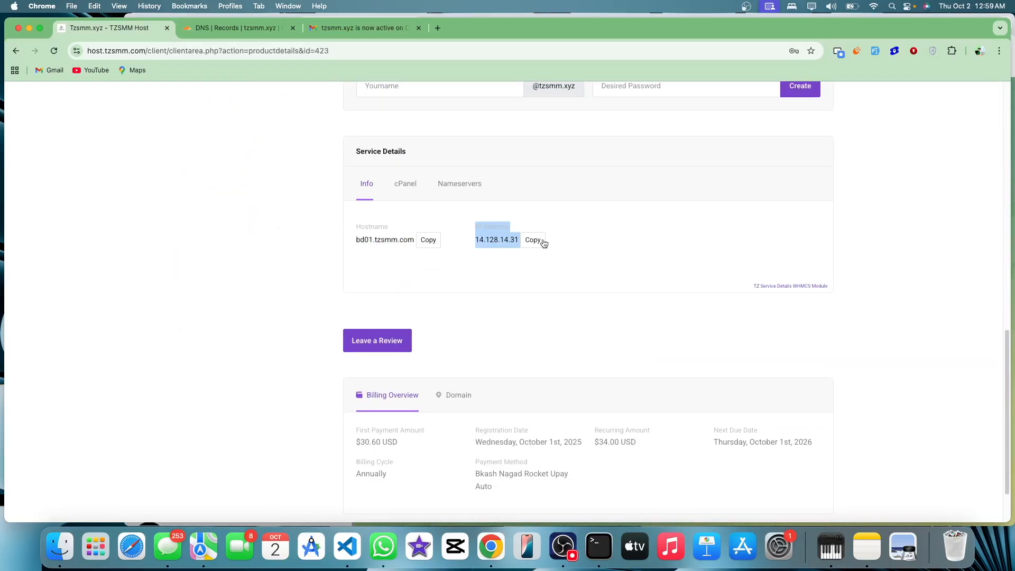
left_click(531, 240)
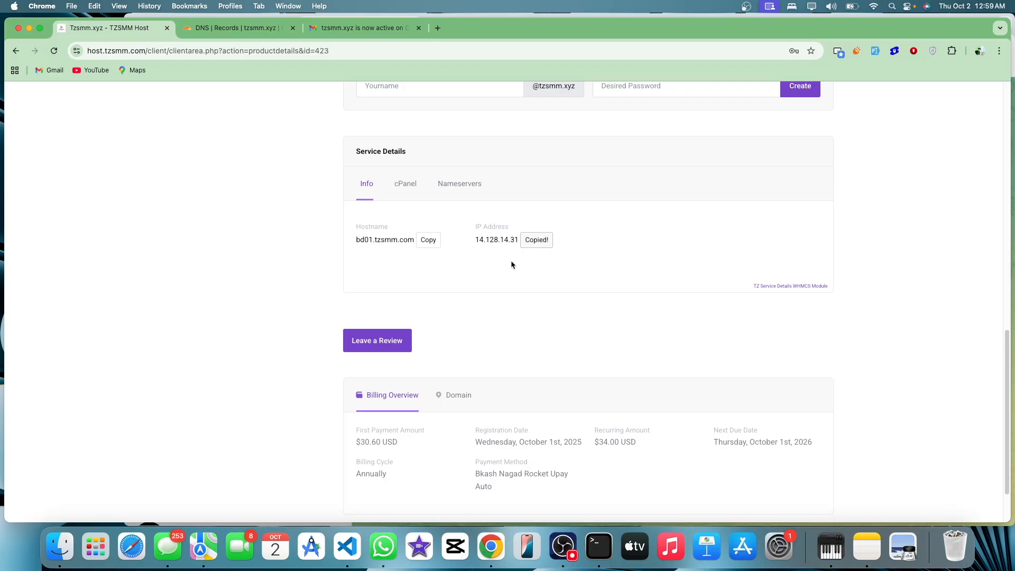
Log in to the hosting plan's cPanel and locate the shared IP address in its general information
scroll(275, 276, "up", 2)
scroll(275, 276, "up", 7)
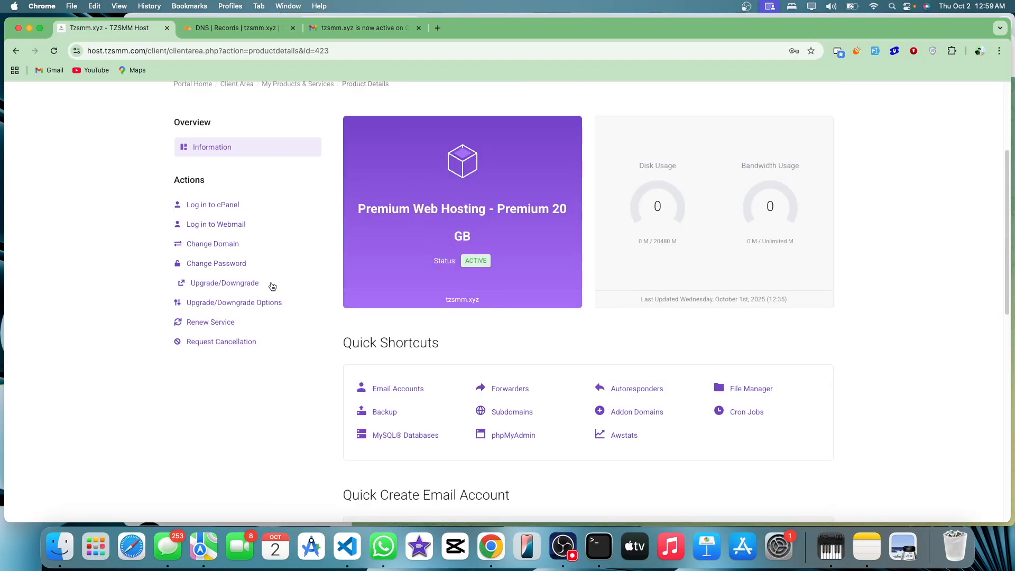
left_click(232, 206)
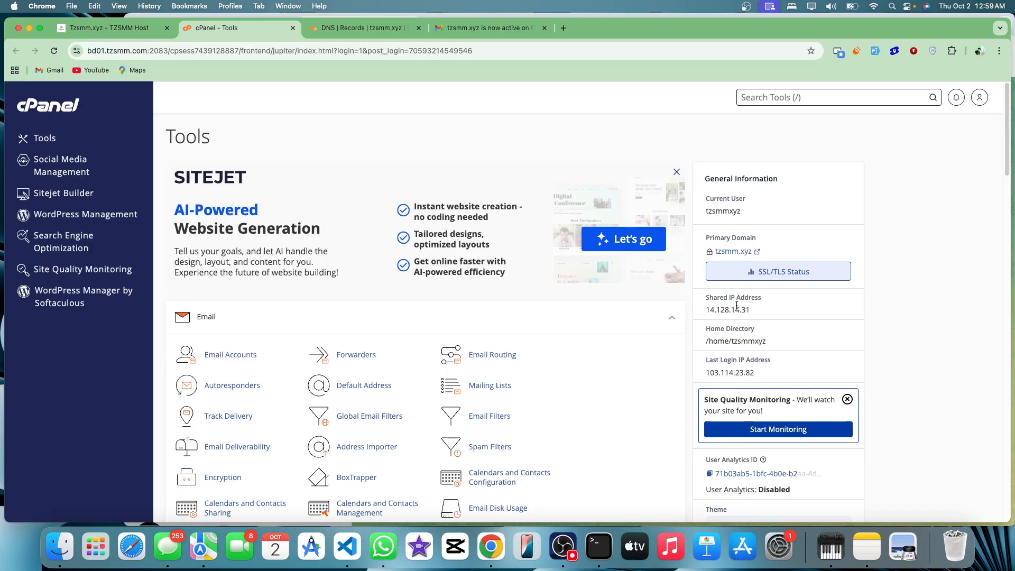
scroll(488, 307, "down", 10)
scroll(488, 308, "up", 6)
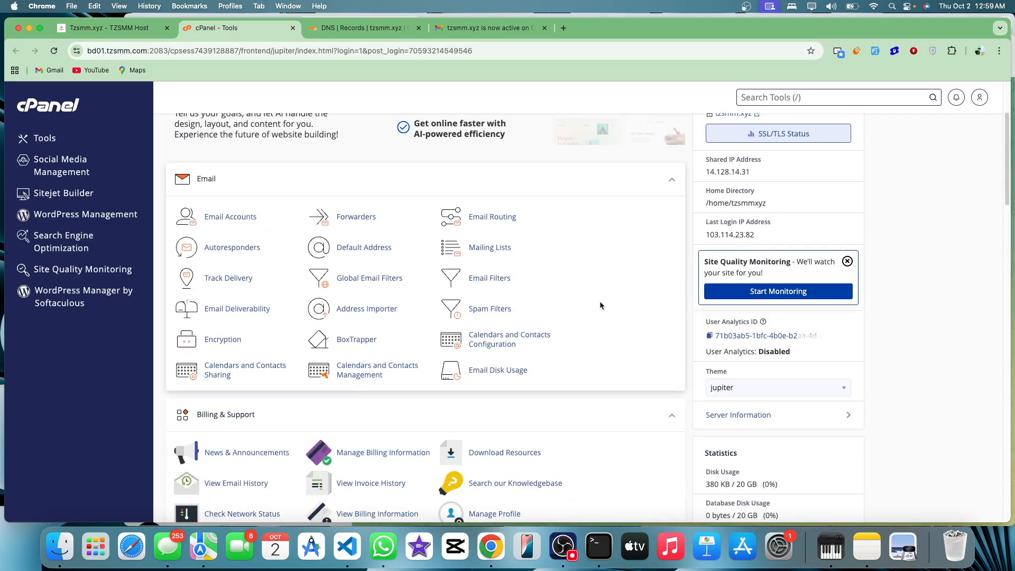
double_click(722, 170)
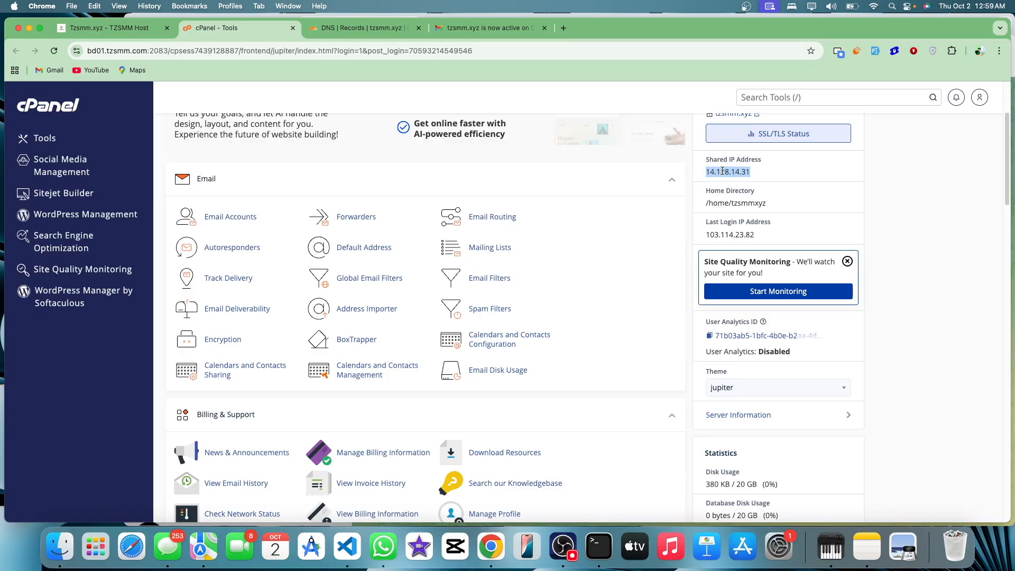
Return to Cloudflare, enter 14.128.14.31 as the IPv4 address of the new root A record and save it
left_click(365, 28)
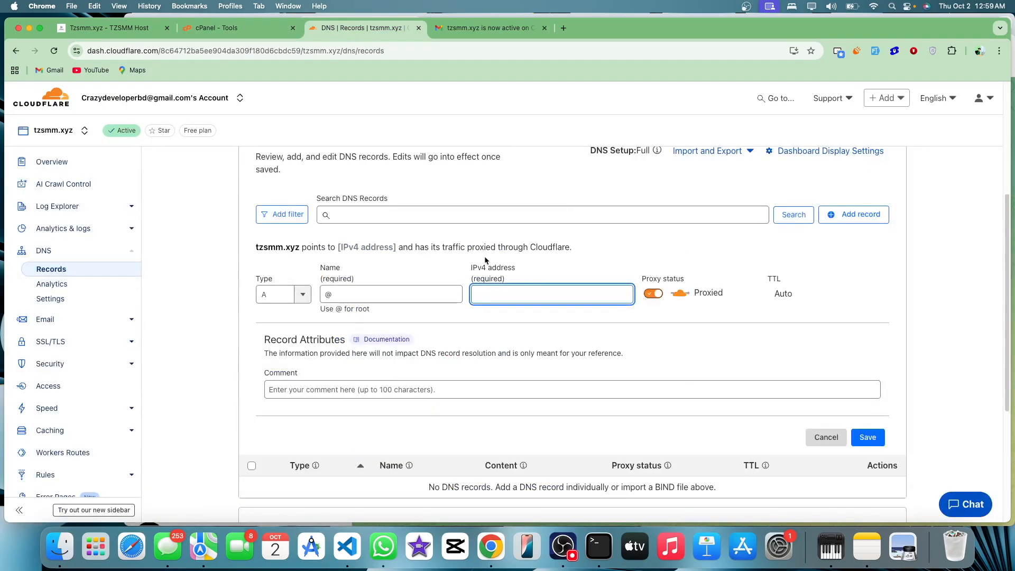
right_click(482, 292)
left_click(508, 383)
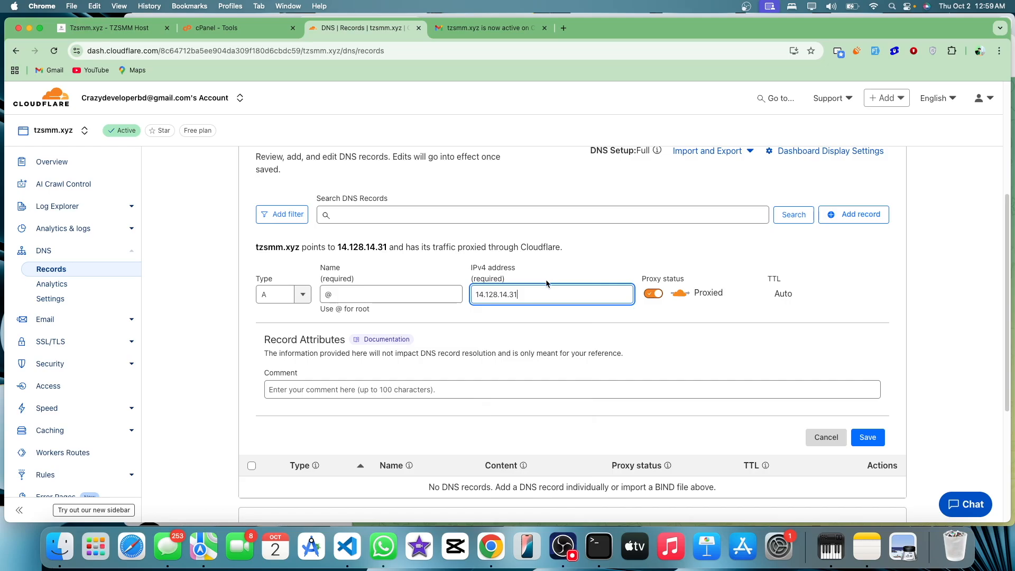
left_click(871, 438)
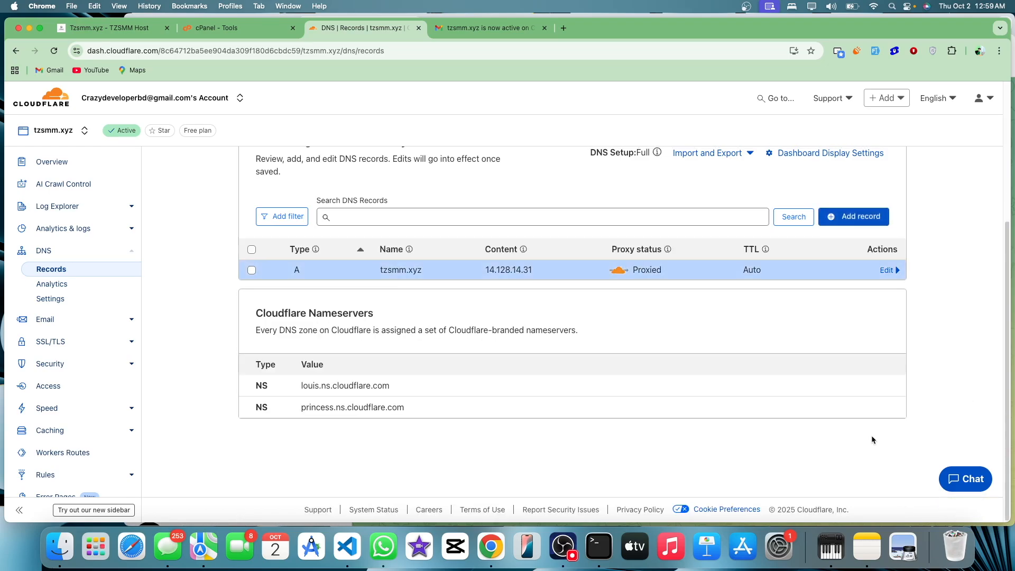
Open the tzsmm.xyz website from the new A record's name and place its browser tab beside the cPanel one
double_click(407, 268)
right_click(406, 268)
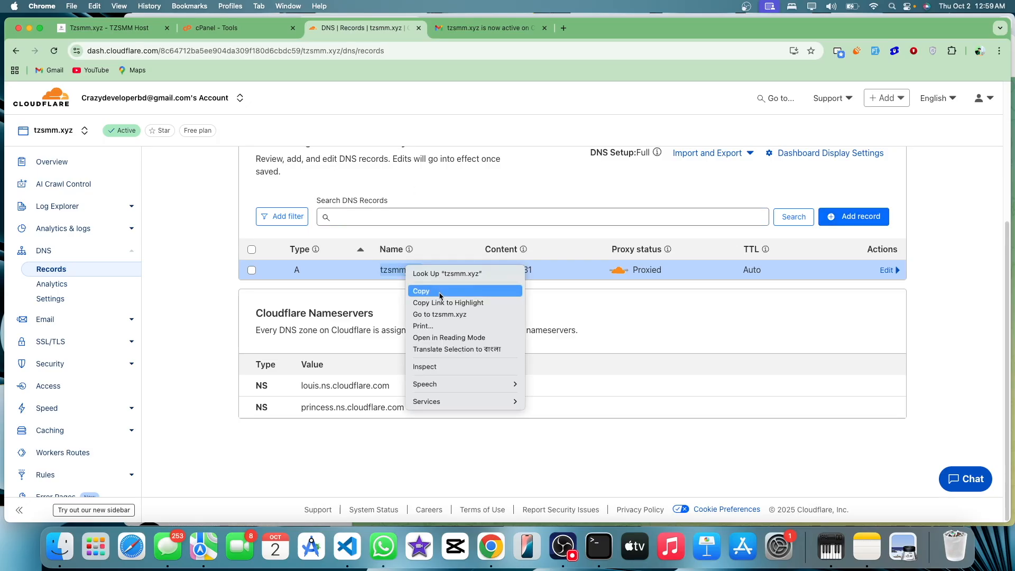
left_click(440, 314)
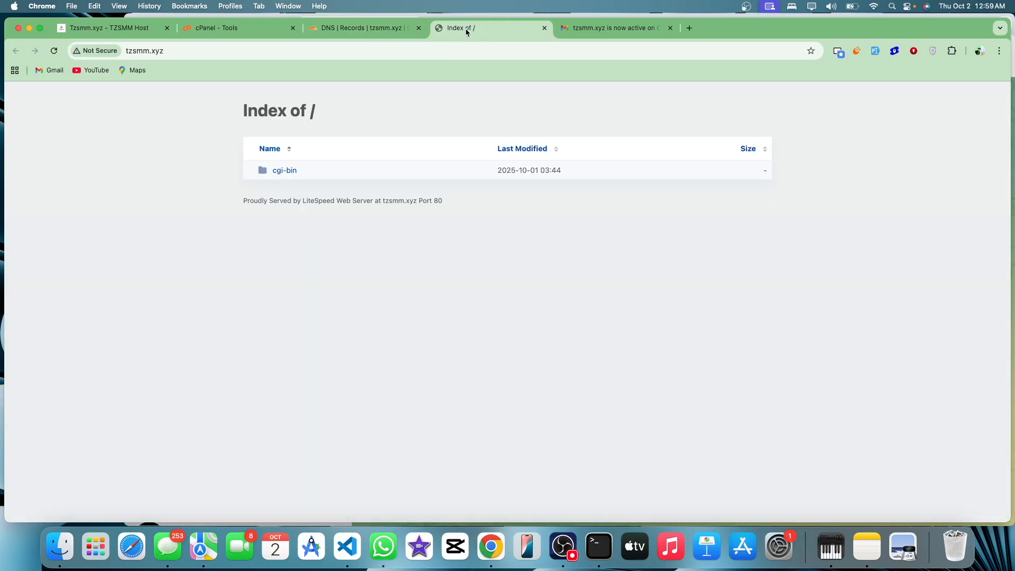
left_click_drag(465, 27, 333, 28)
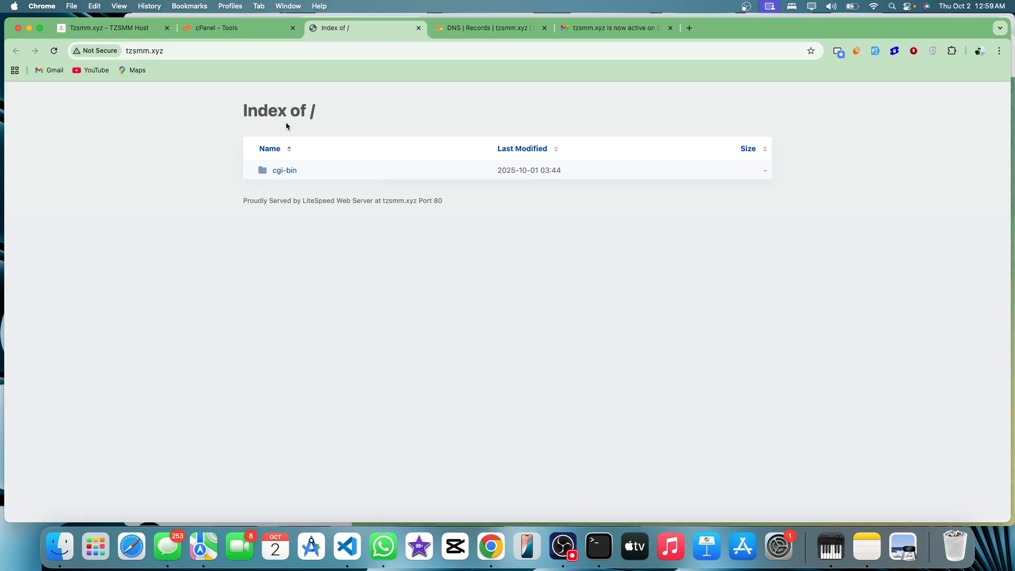
Open the public_html folder in cPanel's File Manager and create a new file named index.html there
left_click(222, 27)
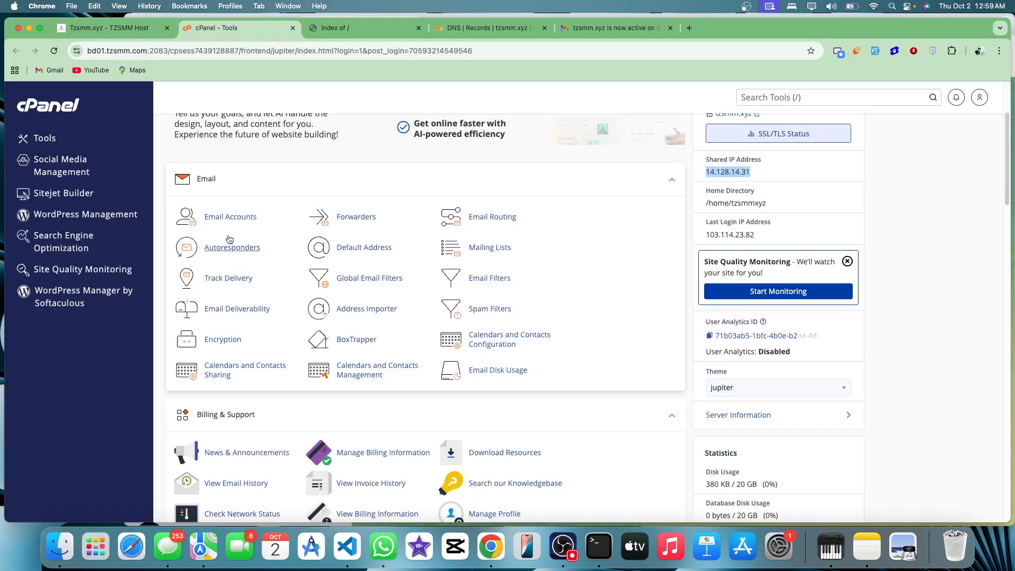
scroll(232, 241, "down", 10)
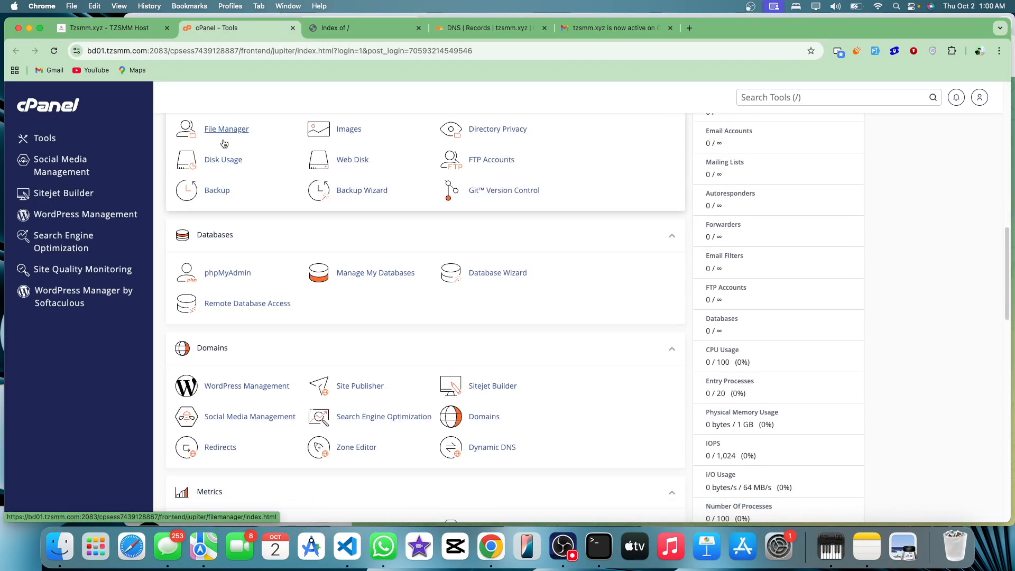
left_click(226, 129)
double_click(282, 258)
left_click(22, 117)
type("index.html")
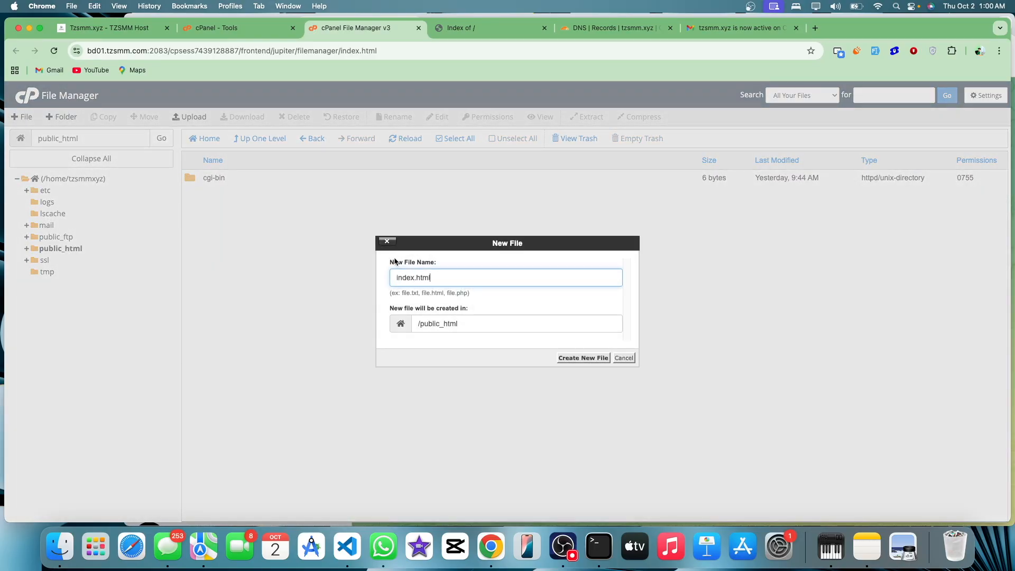
key("Return")
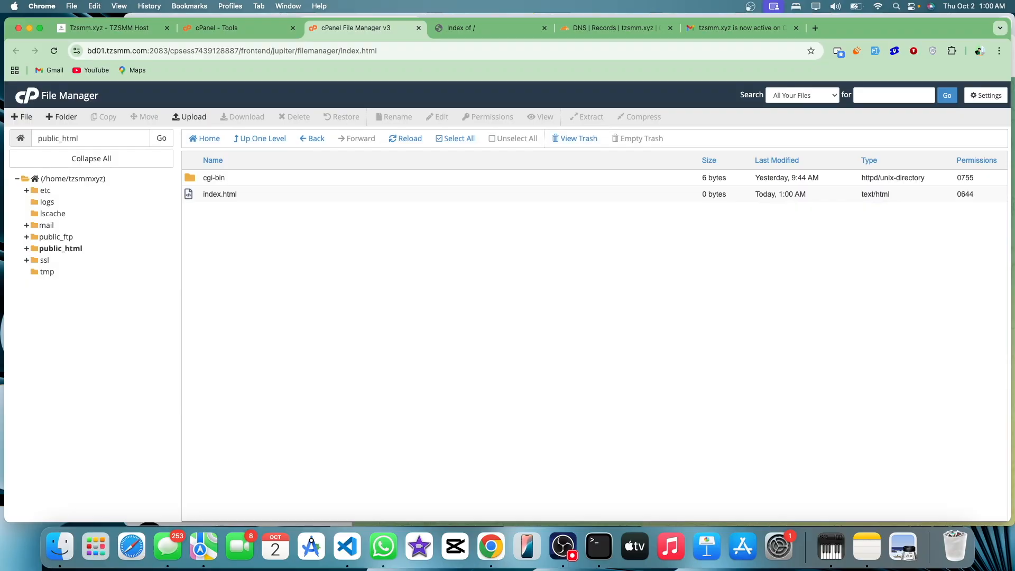
Open index.html for editing with the encoding check disabled, write <h1>Hello World</h1> and save the changes
right_click(218, 201)
right_click(213, 196)
left_click(247, 233)
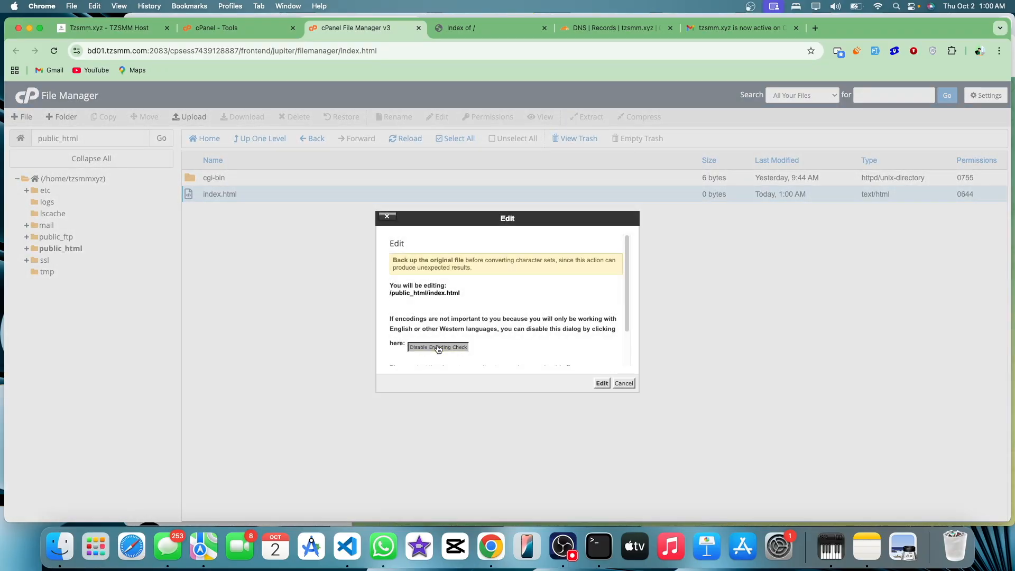
left_click(438, 348)
type("<h")
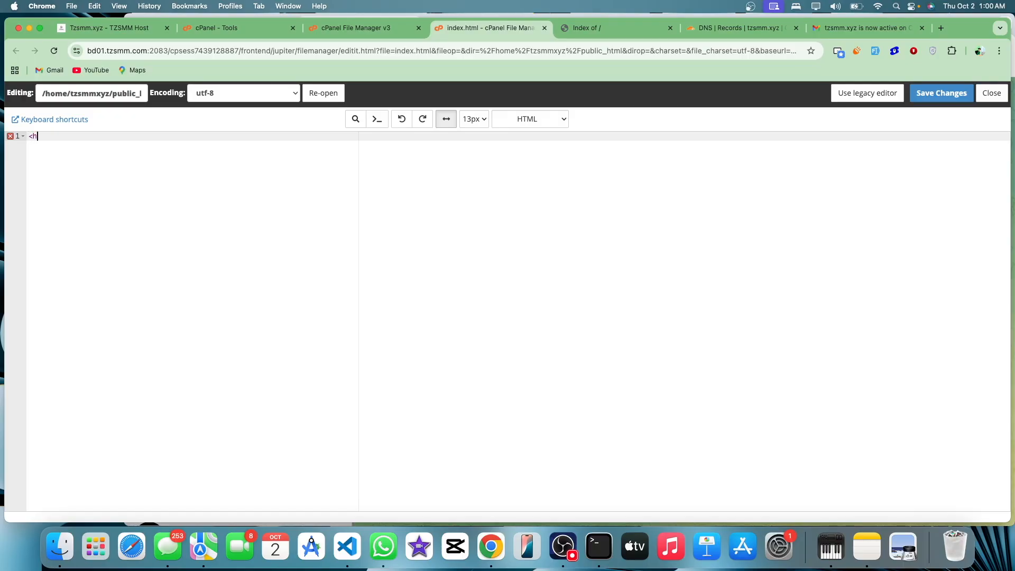
type("1>Hello World")
left_click(945, 97)
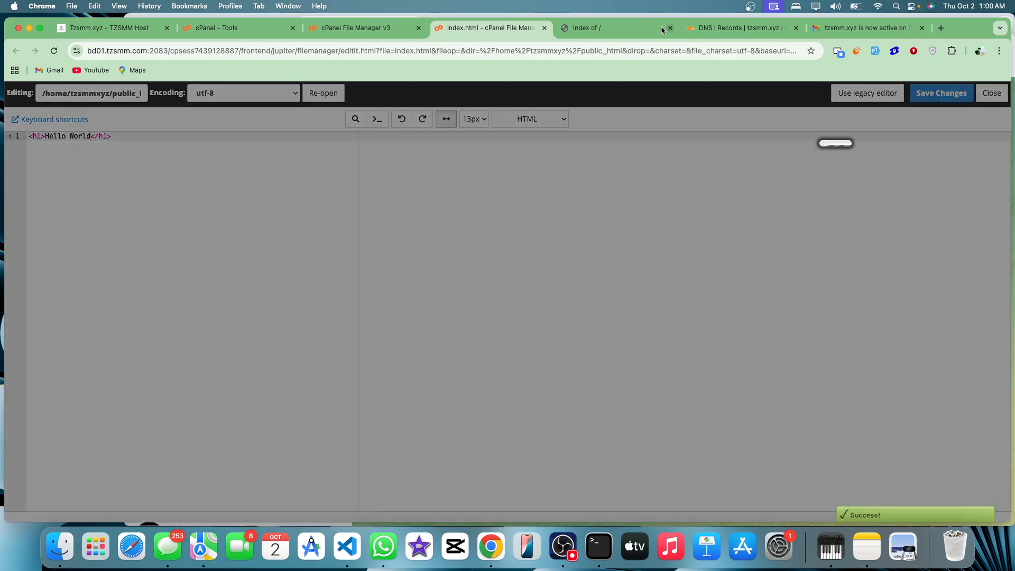
Reload the tzsmm.xyz website and check the heading it serves
left_click(598, 27)
left_click(54, 50)
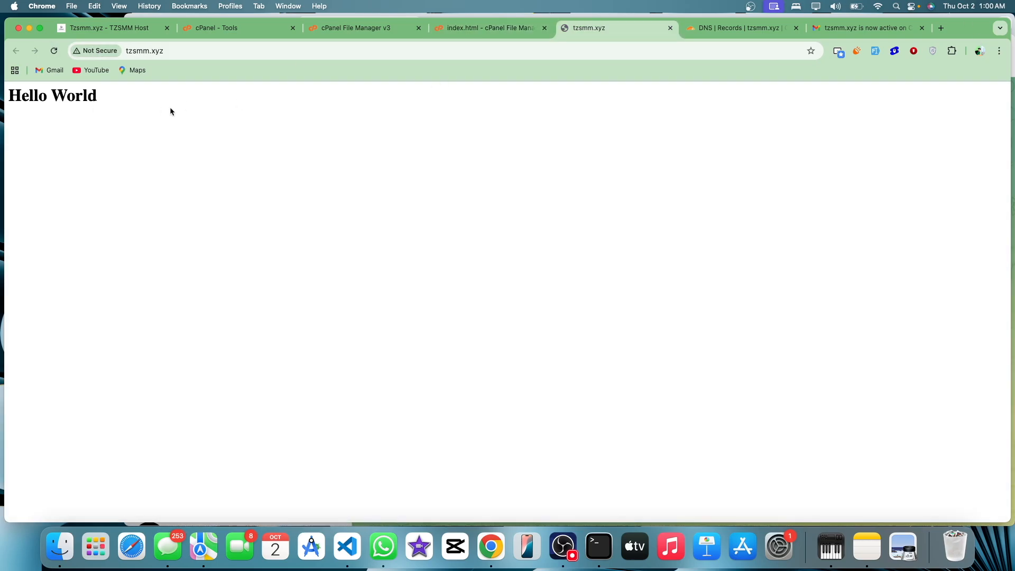
triple_click(82, 90)
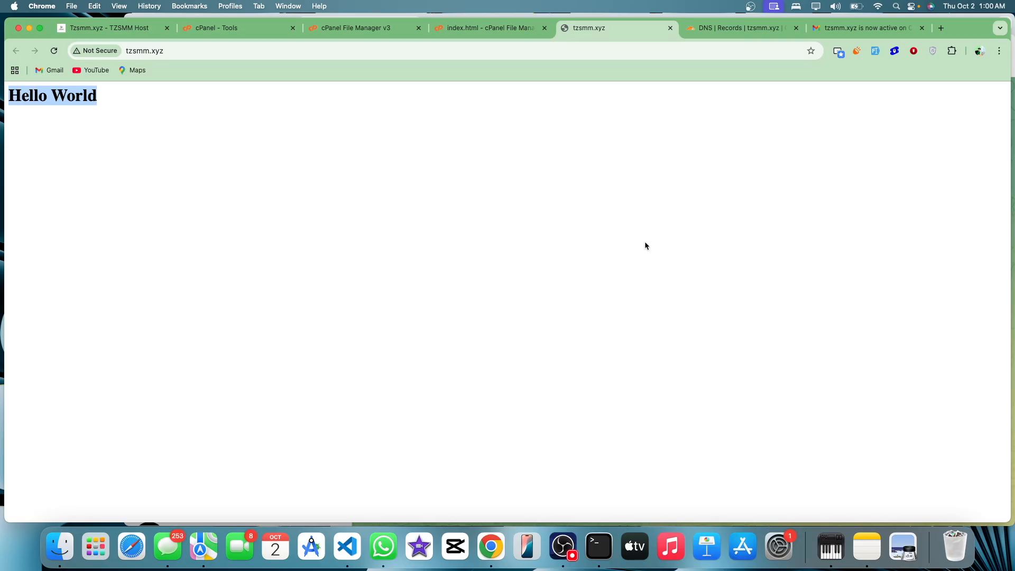